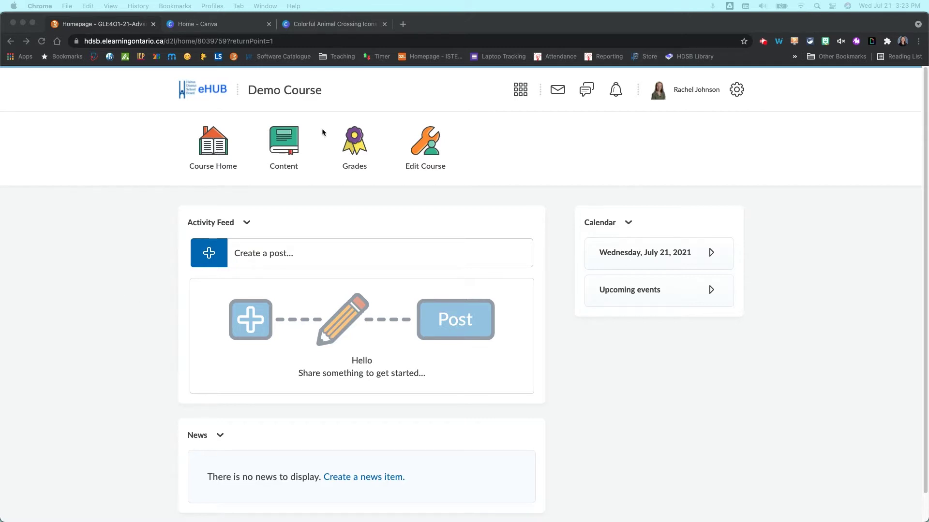
# Open the Demo Course's Navigation & Themes, confirm Demo NavBar is active, and view Custom Links
pyautogui.click(428, 144)
pyautogui.click(429, 144)
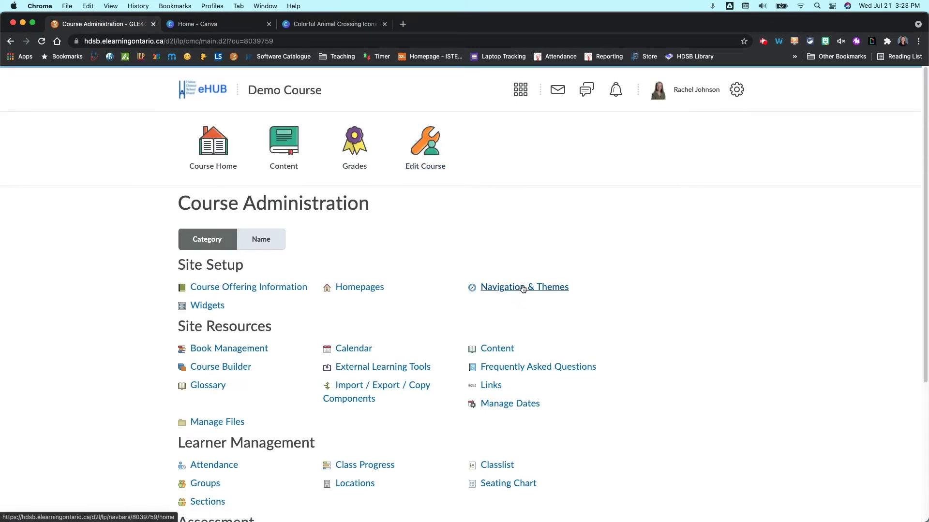
pyautogui.click(523, 288)
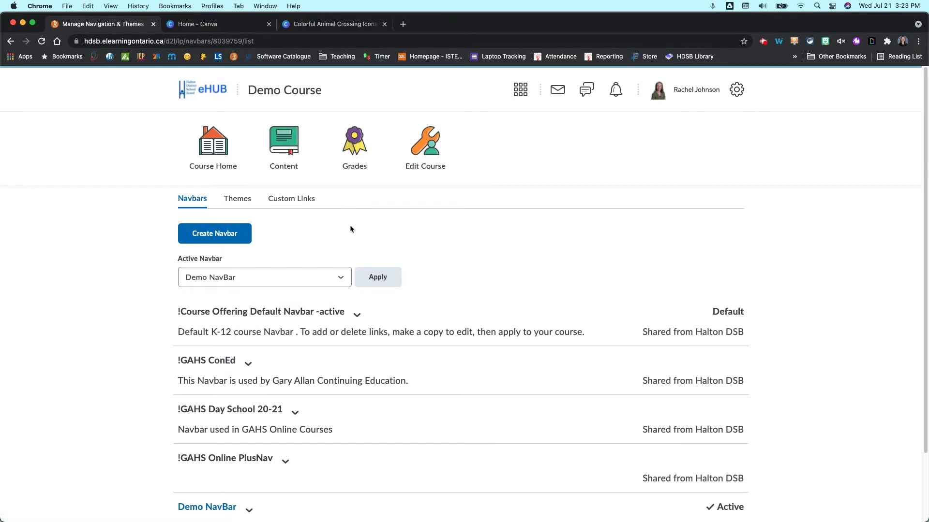
pyautogui.scroll(-3, 336, 366)
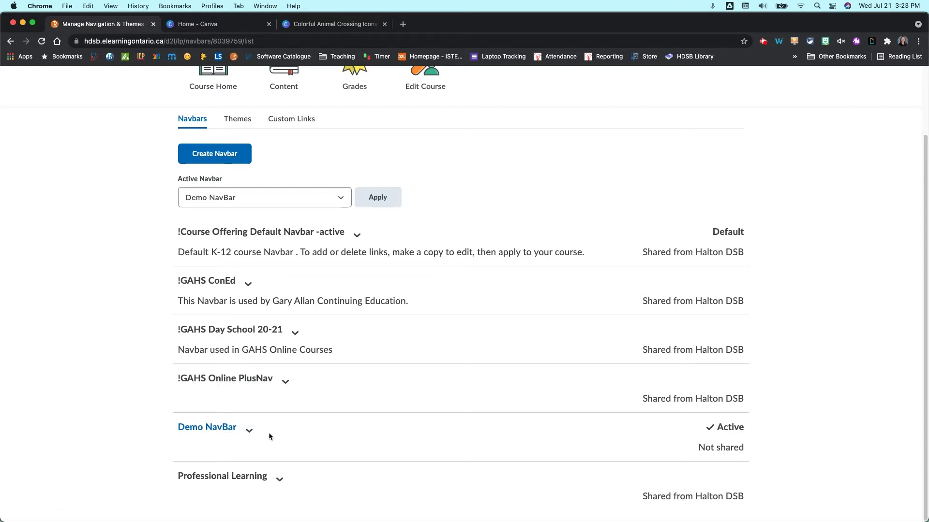
pyautogui.scroll(3, 271, 435)
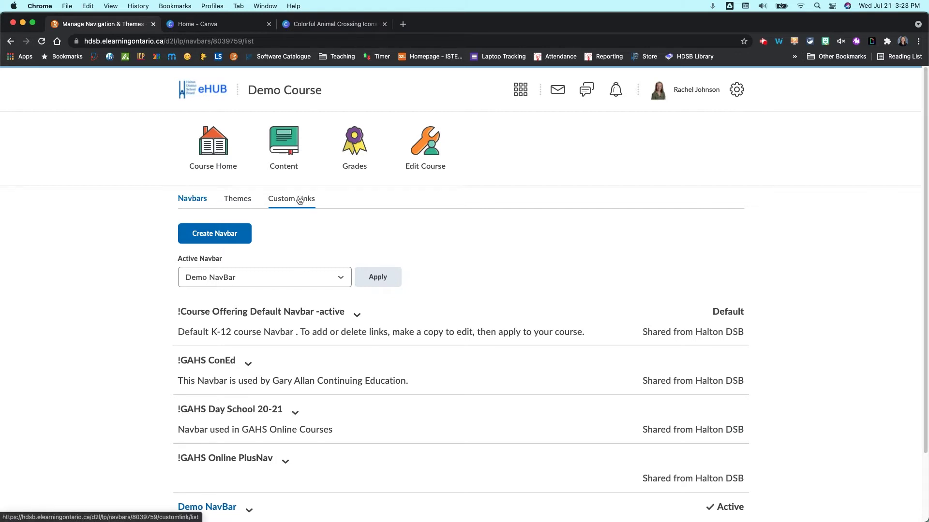
pyautogui.click(294, 202)
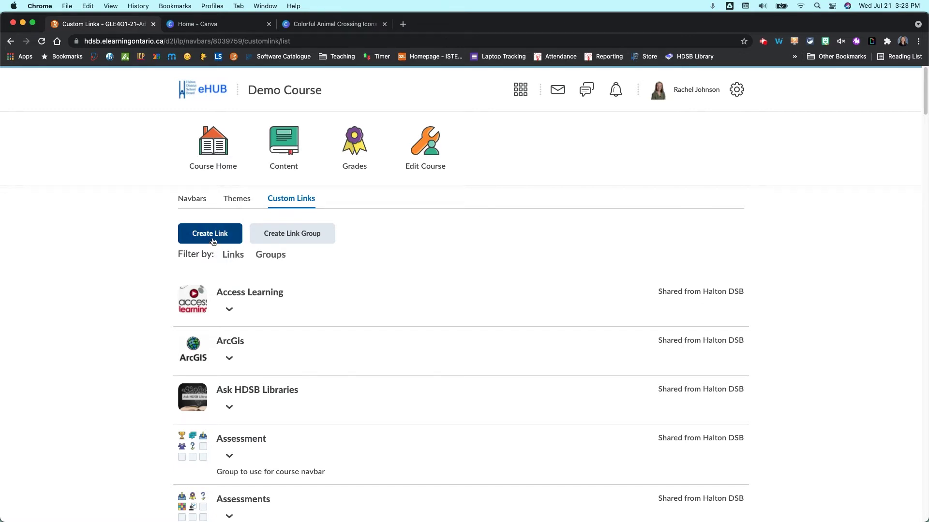
pyautogui.click(213, 240)
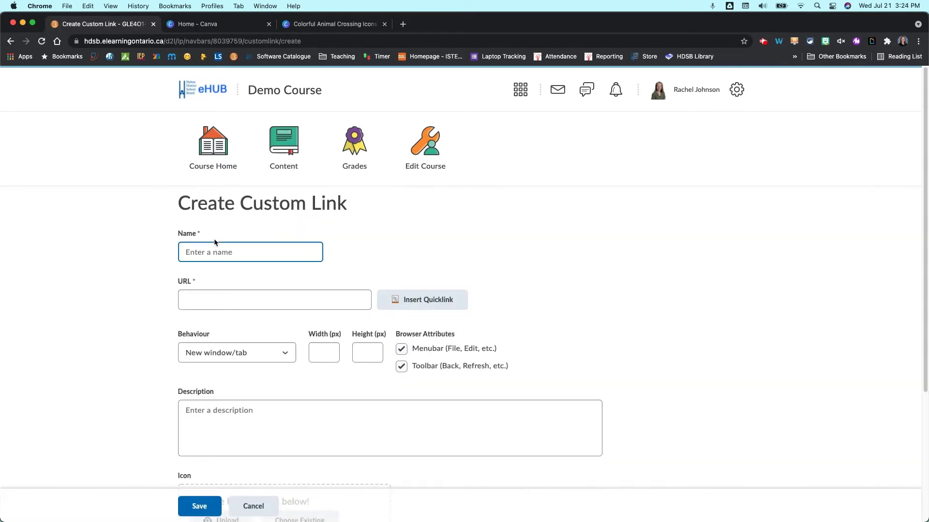
pyautogui.click(206, 254)
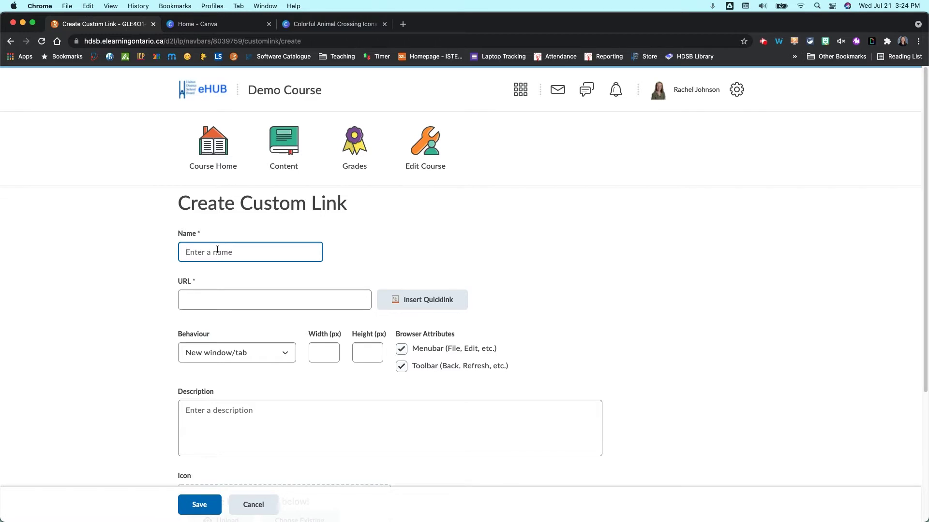
pyautogui.write('Google')
pyautogui.click(199, 300)
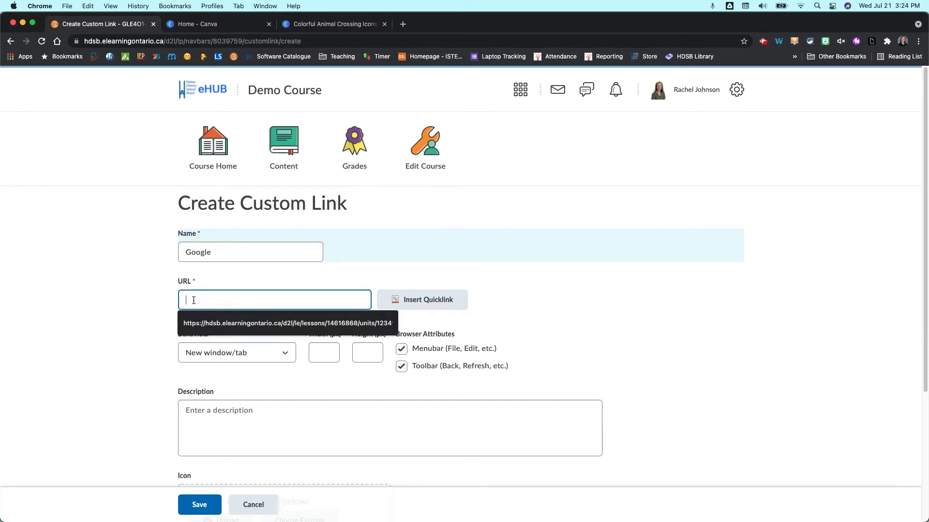
pyautogui.write('htt')
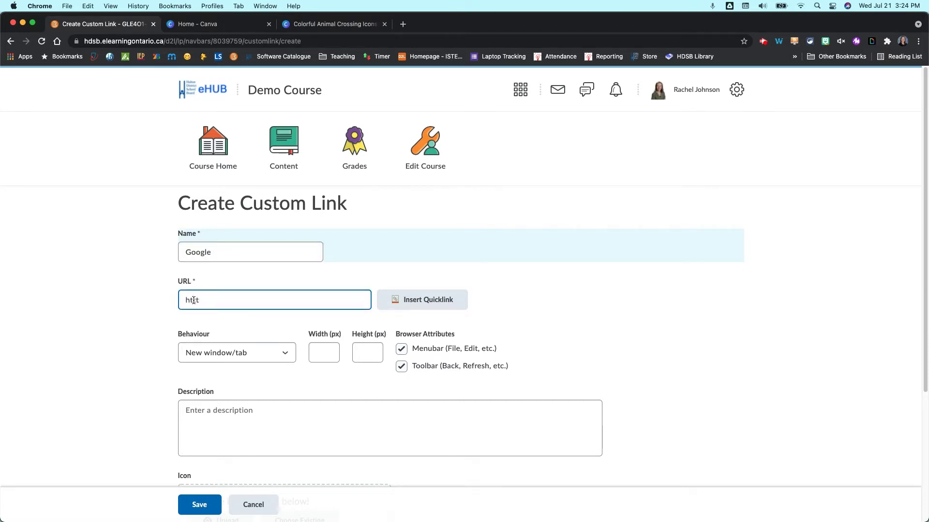
pyautogui.write('ps:/')
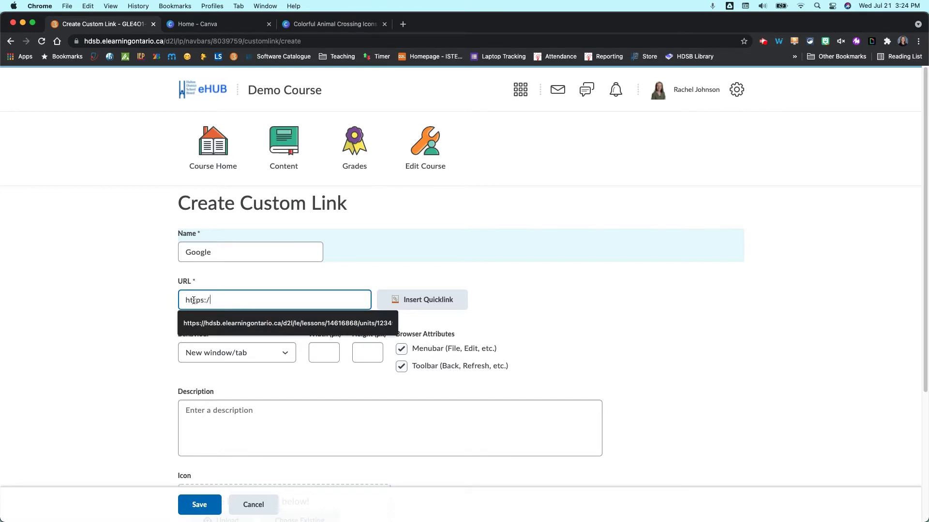
pyautogui.write('/google.co')
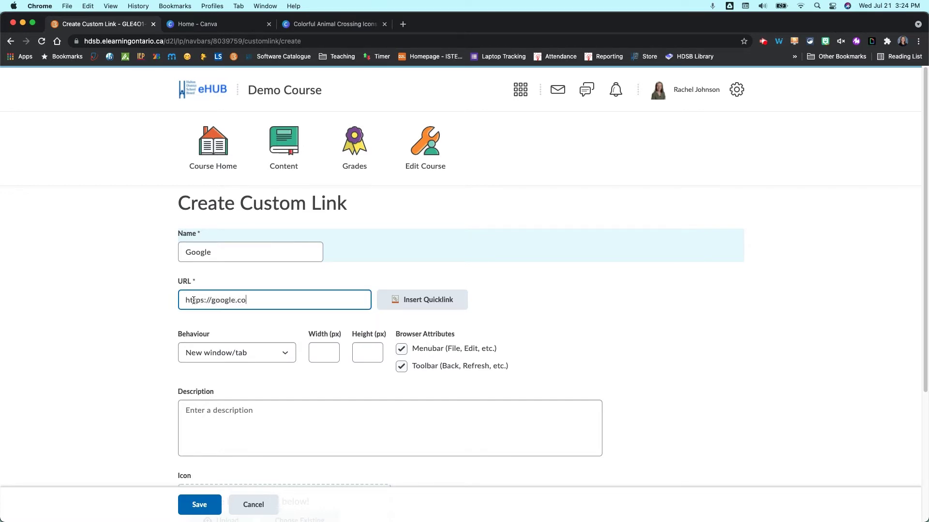
pyautogui.write('m')
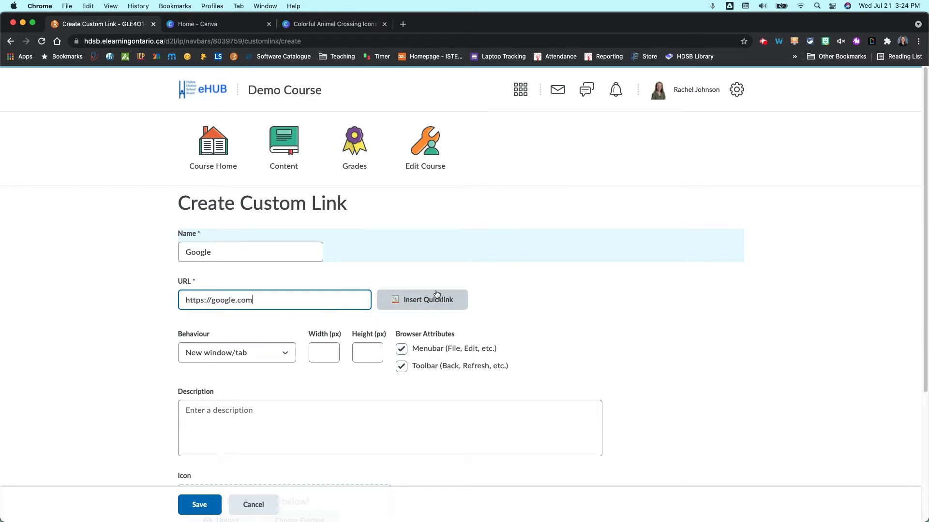
# Keep the Google link opening in a new window/tab and describe it as 'Google Search custom'
pyautogui.click(262, 352)
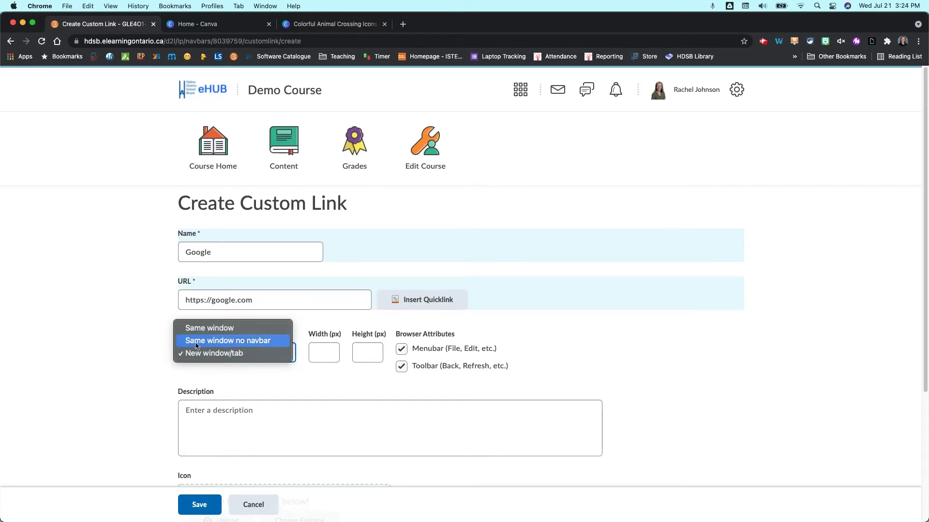
pyautogui.click(145, 352)
pyautogui.click(229, 410)
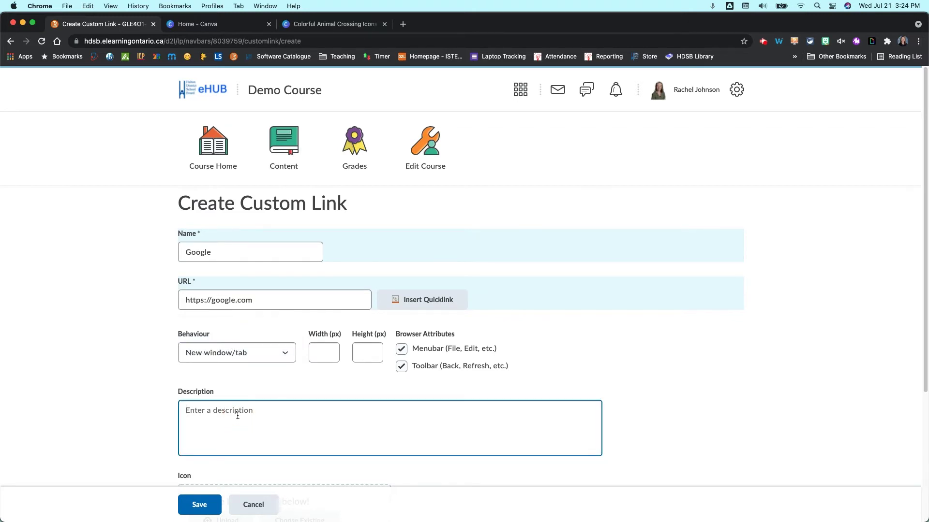
pyautogui.write('Google Search custom')
pyautogui.click(159, 414)
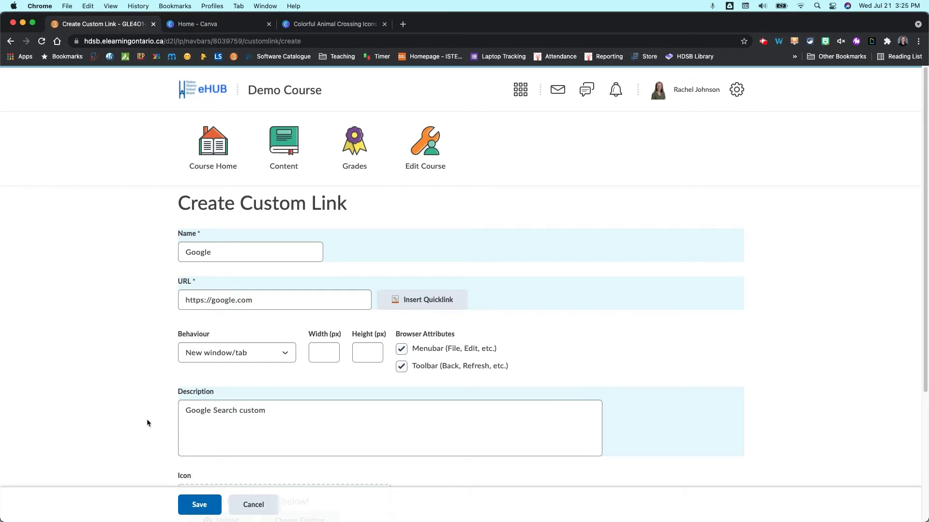
pyautogui.scroll(-4, 159, 416)
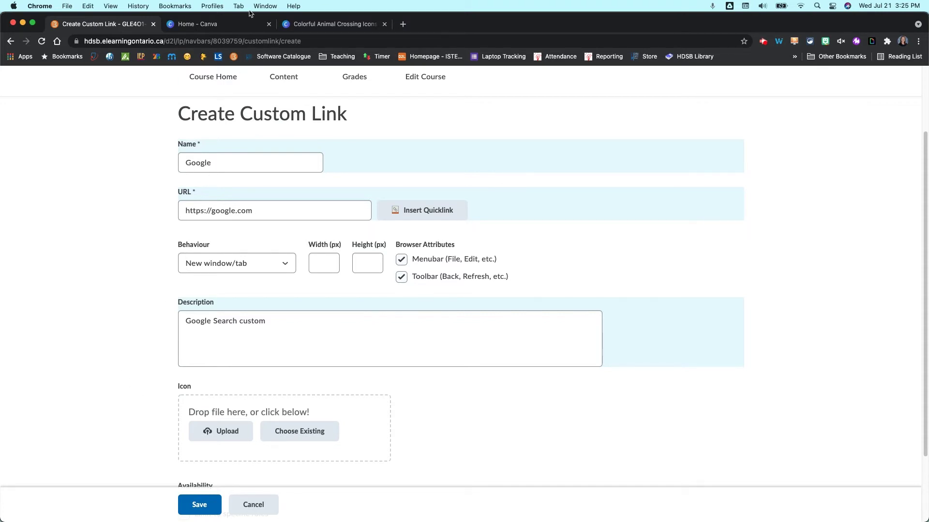
# Switch to Canva and rerun the search for icon
pyautogui.click(208, 24)
pyautogui.moveTo(172, 99)
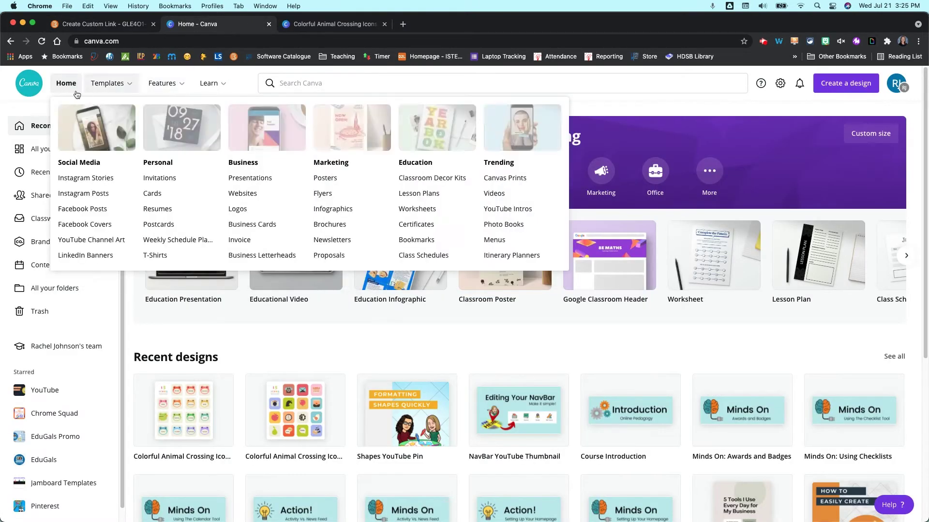
pyautogui.click(335, 83)
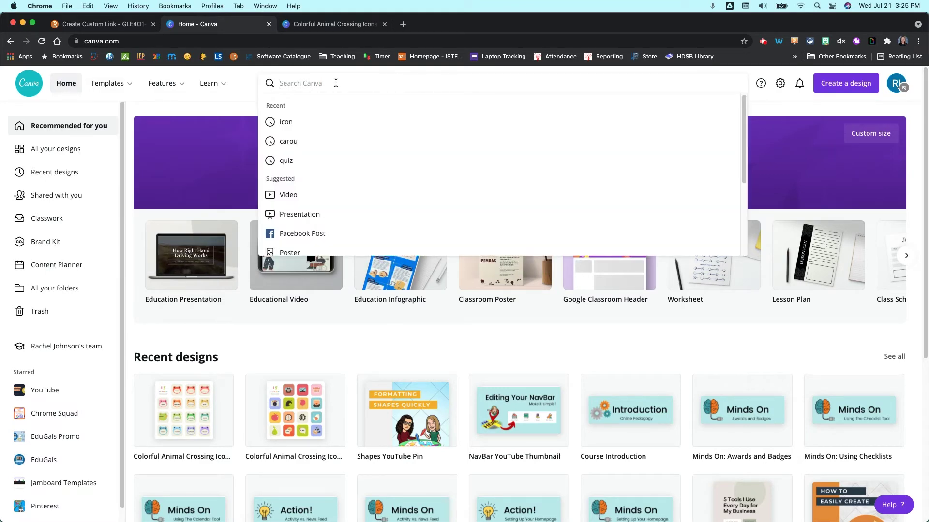
pyautogui.click(317, 121)
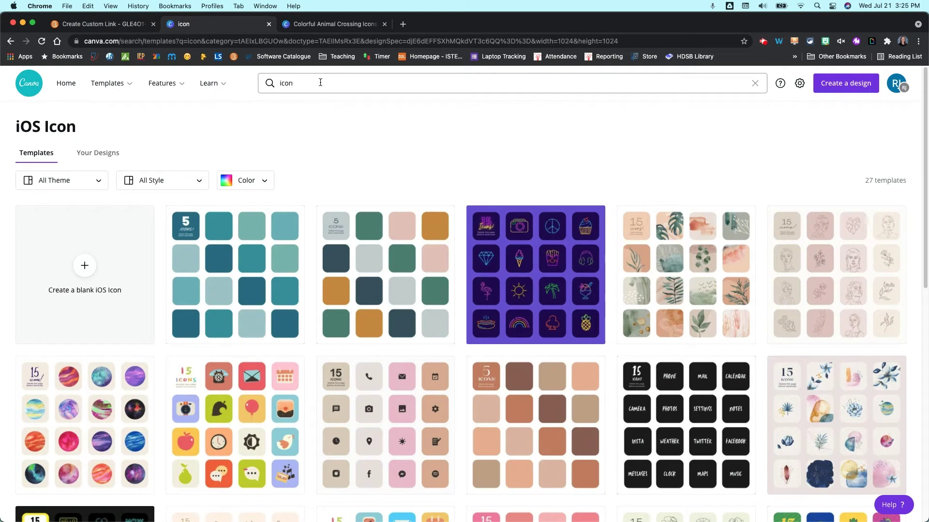
pyautogui.click(320, 83)
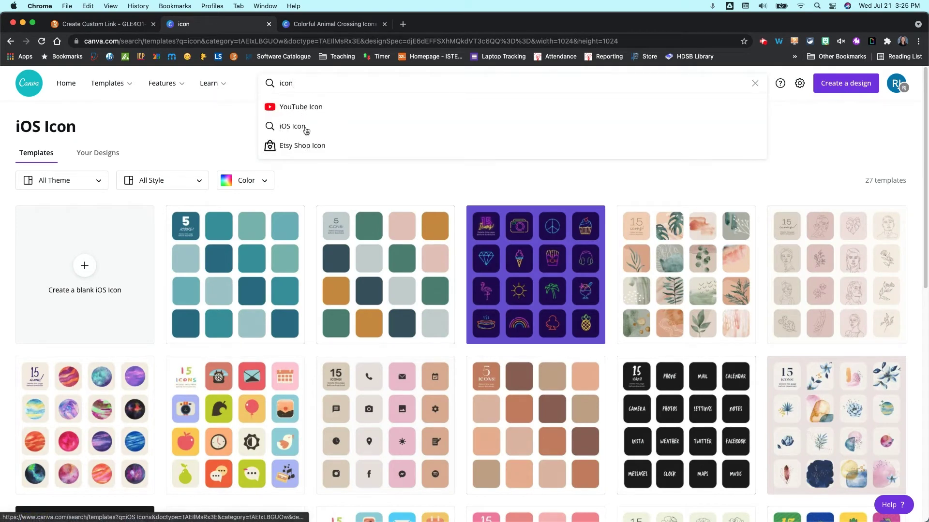
pyautogui.click(244, 141)
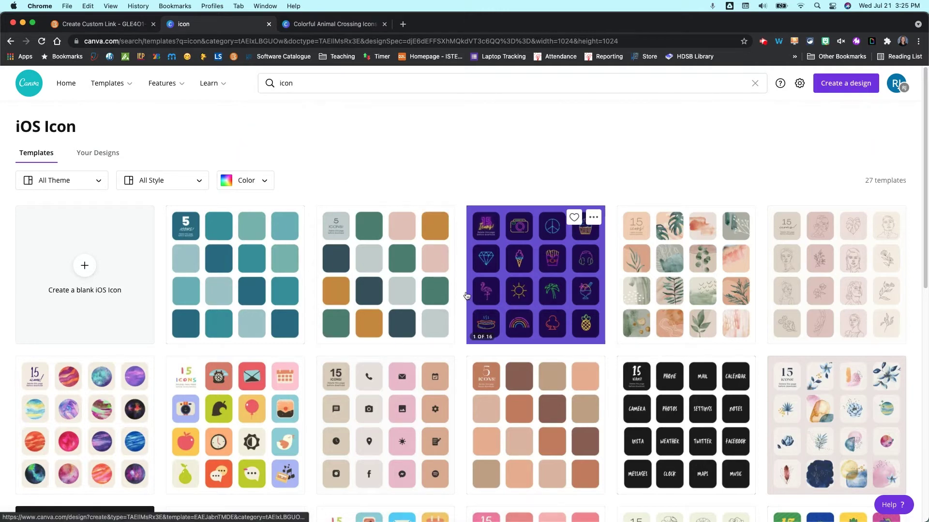
# Browse the iOS Icon templates for ideas, then return to the Create Custom Link form
pyautogui.scroll(-1, 467, 296)
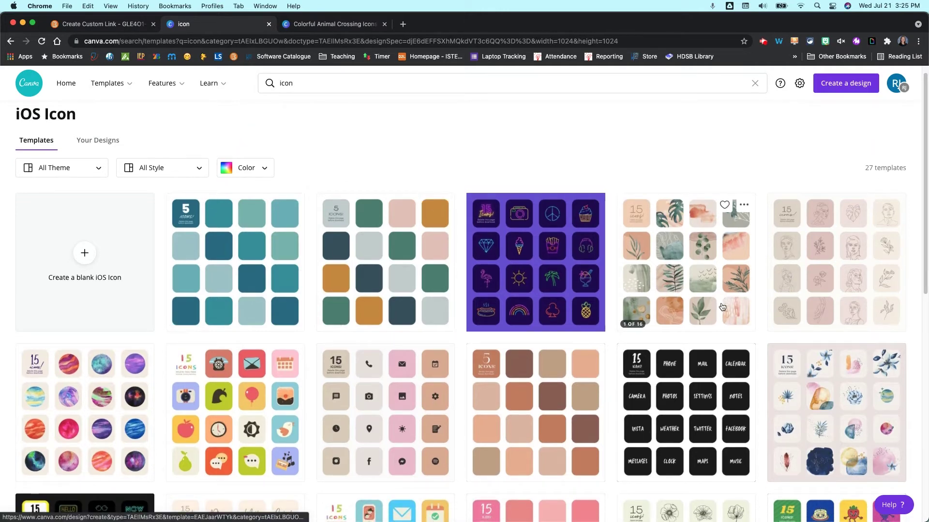
pyautogui.scroll(-5, 722, 308)
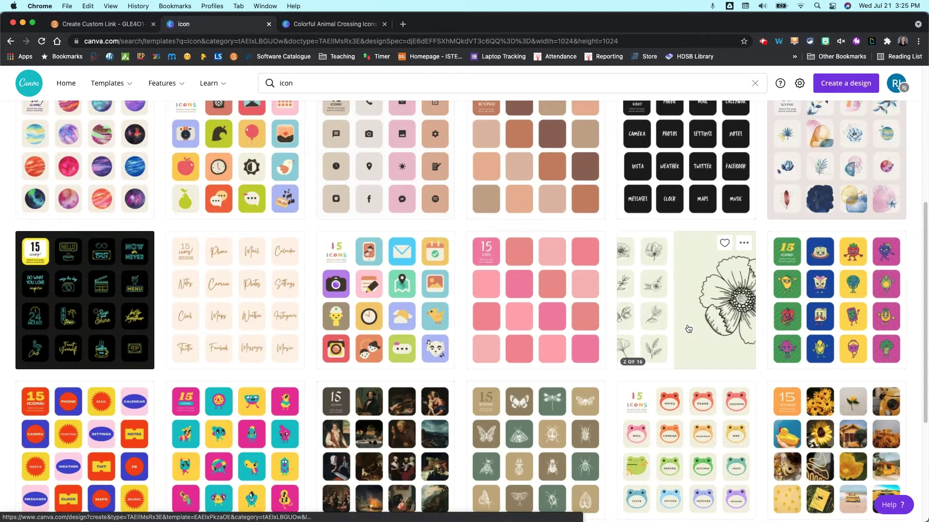
pyautogui.scroll(-2, 688, 330)
pyautogui.scroll(-1, 688, 330)
pyautogui.scroll(-1, 692, 319)
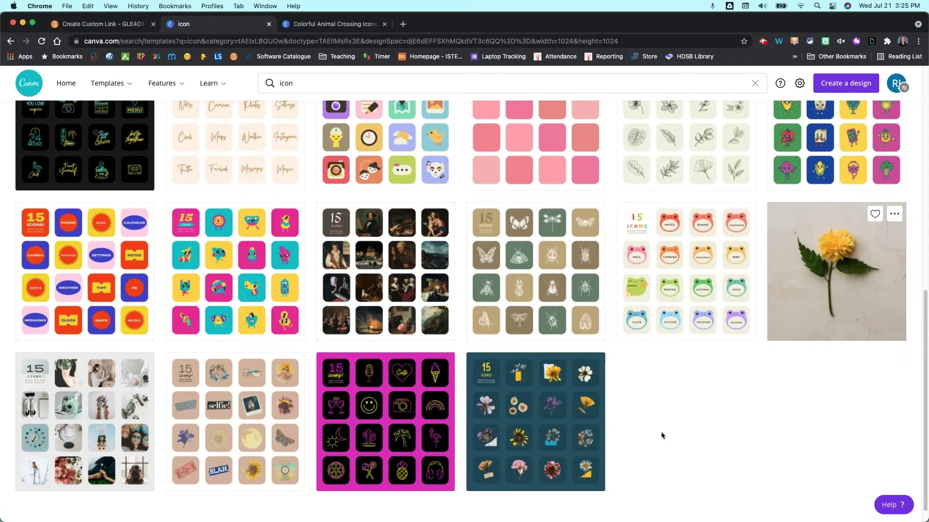
pyautogui.scroll(15, 646, 432)
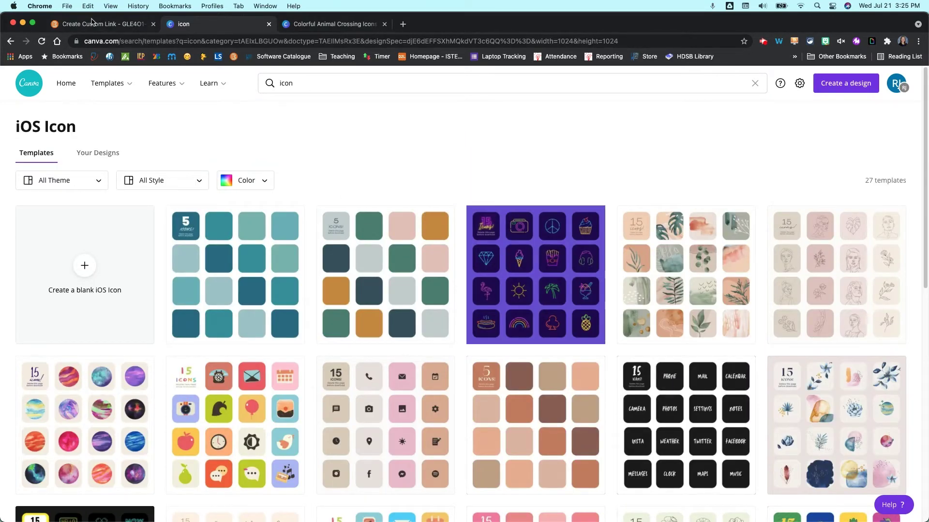
pyautogui.click(93, 26)
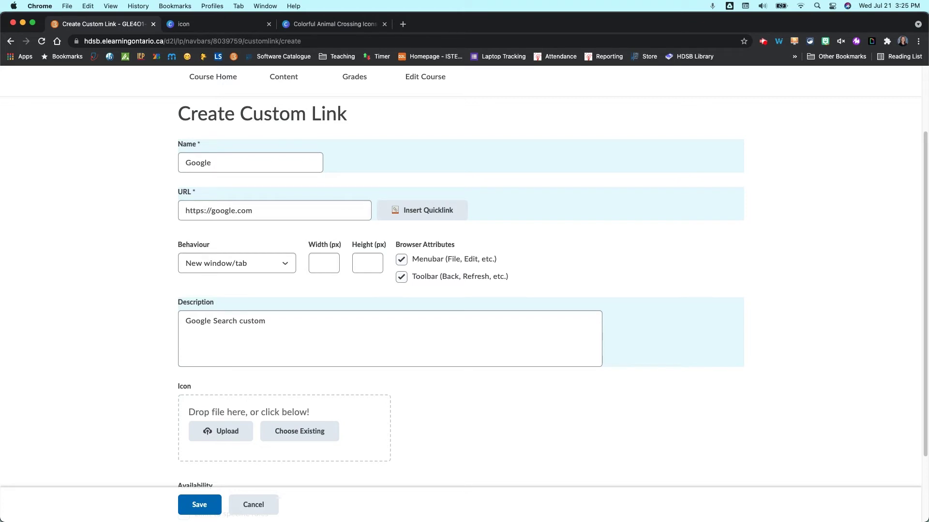
# Add map.png as the Google link's icon and try, then clear, the Teacher role restriction
pyautogui.moveTo(1, 198); pyautogui.dragTo(255, 433)
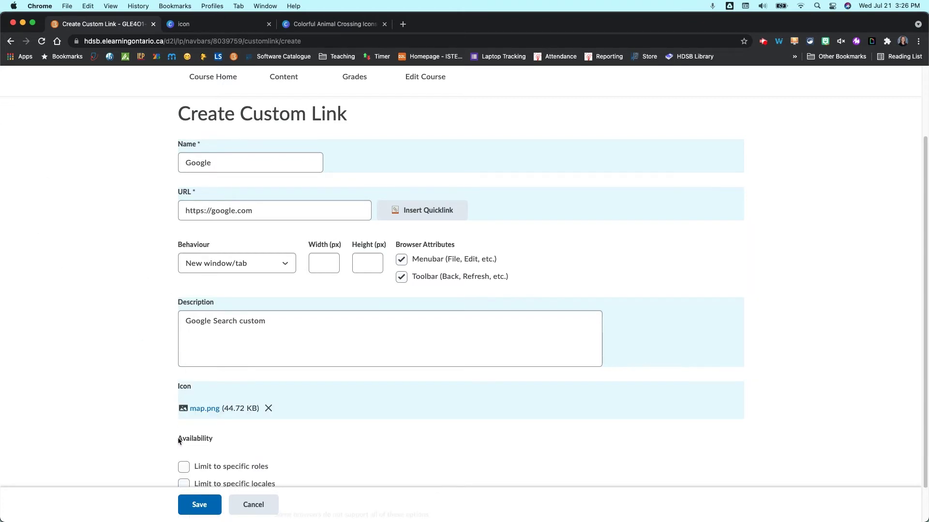
pyautogui.scroll(-2, 178, 441)
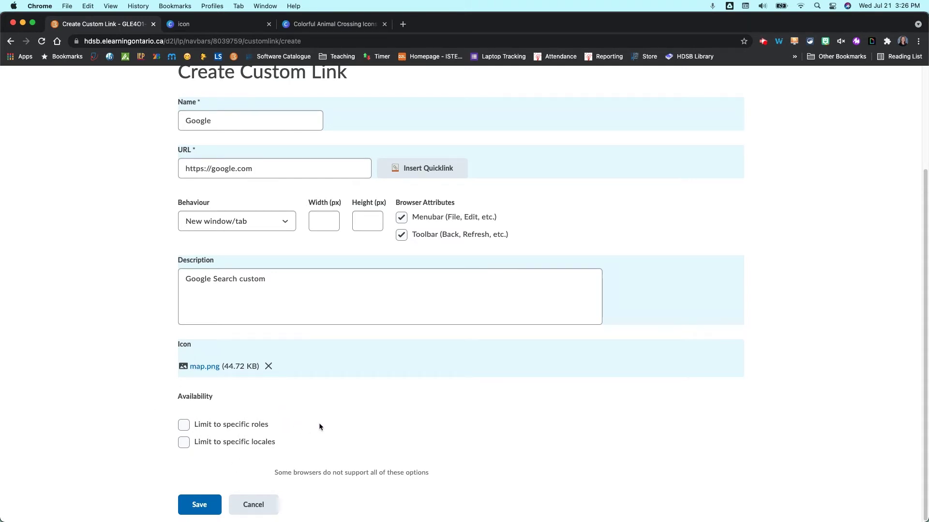
pyautogui.click(184, 425)
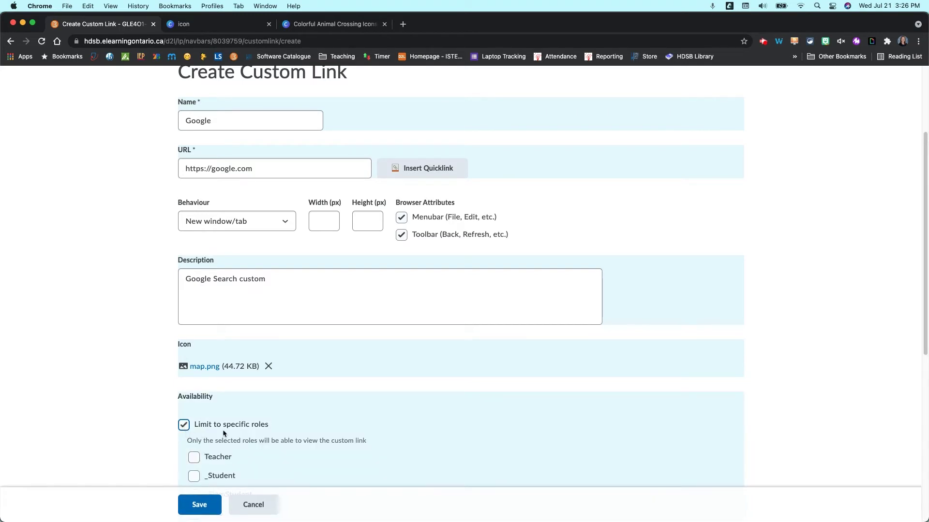
pyautogui.scroll(-2, 318, 417)
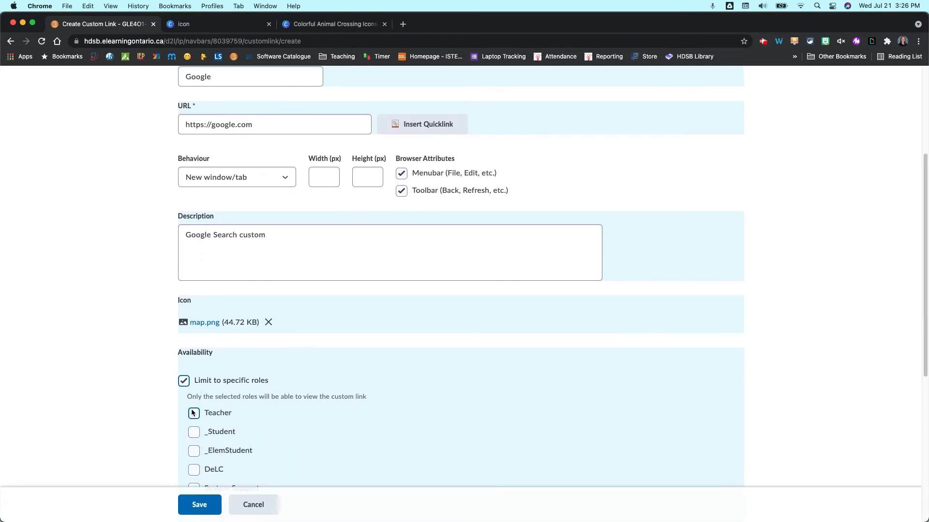
pyautogui.click(194, 413)
pyautogui.scroll(-3, 291, 408)
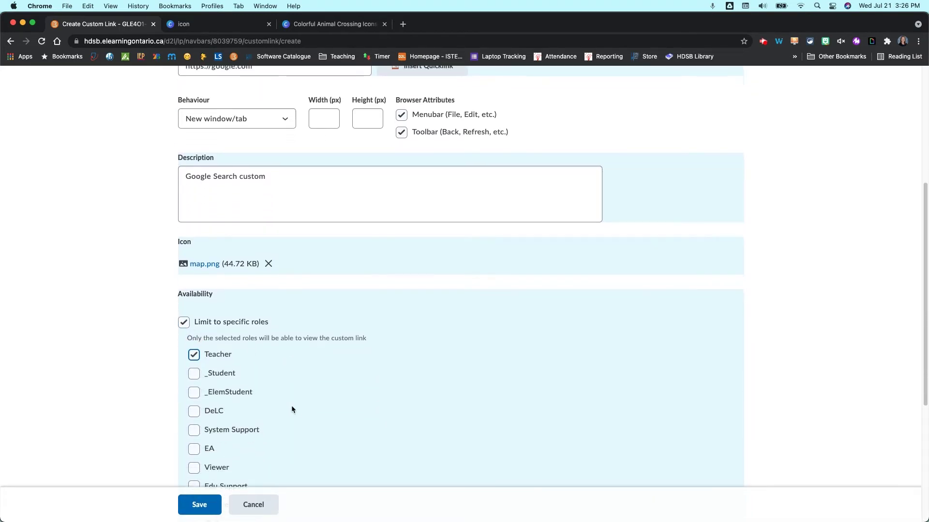
pyautogui.click(194, 355)
# Turn off Limit to specific roles and save the Google custom link
pyautogui.scroll(-5, 340, 394)
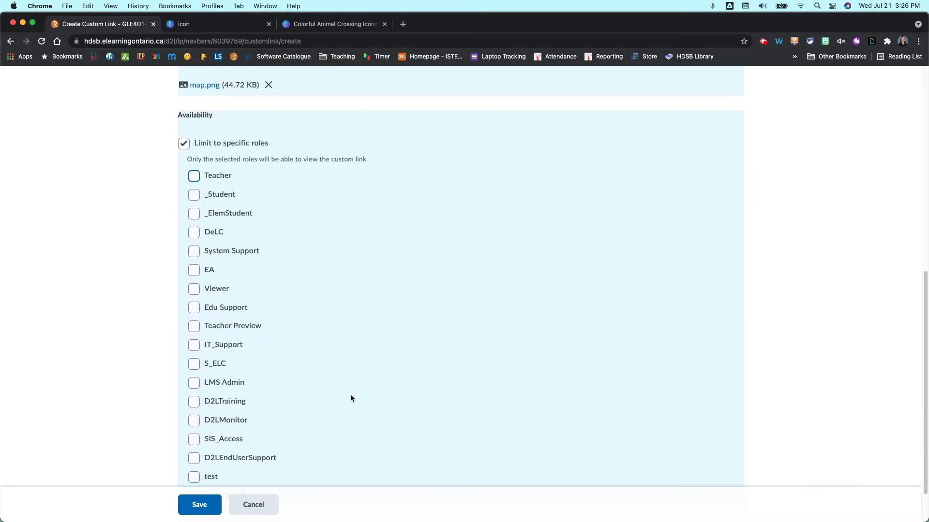
pyautogui.scroll(-2, 351, 398)
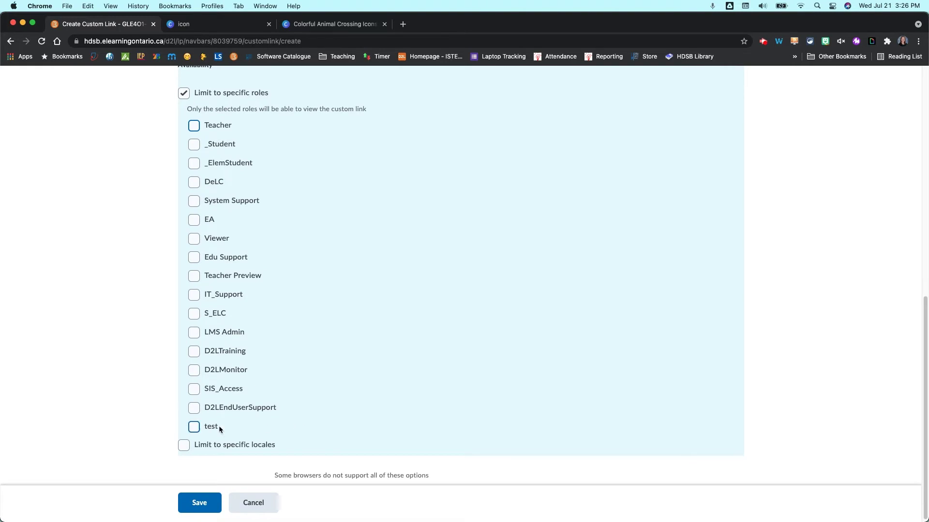
pyautogui.scroll(10, 265, 367)
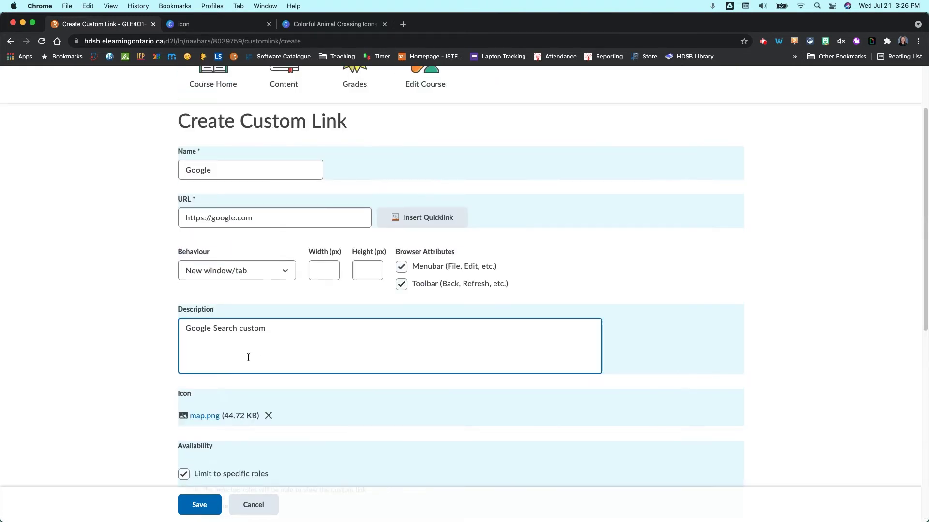
pyautogui.click(184, 474)
pyautogui.scroll(-2, 131, 445)
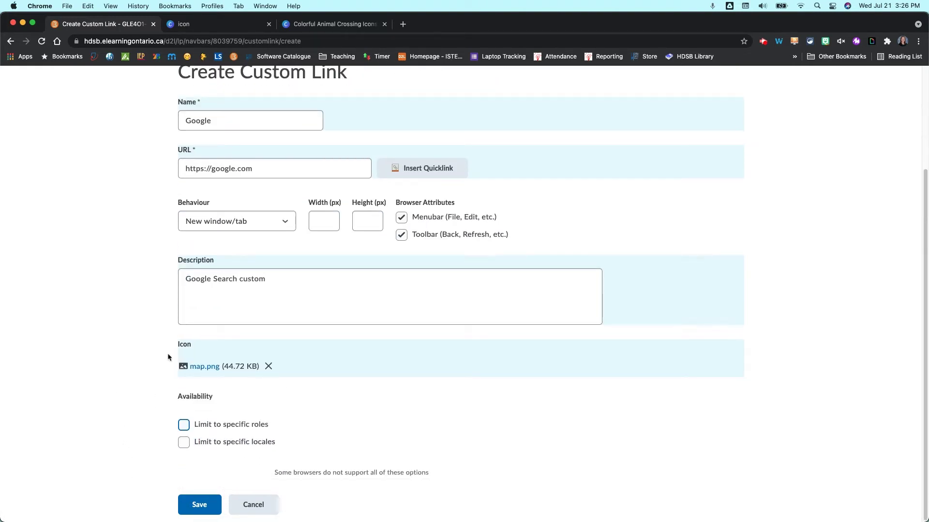
pyautogui.click(201, 506)
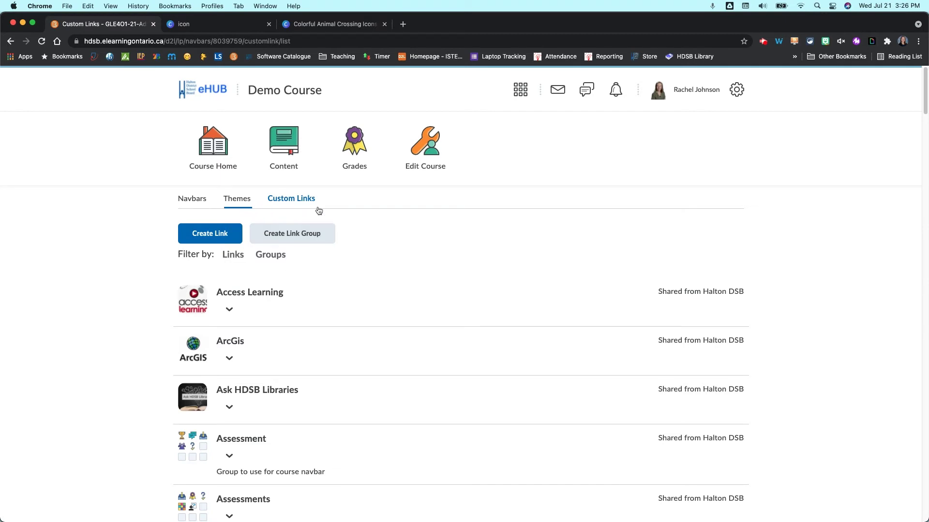
# Create link group ABC Resources with the animal image icon and description 'Custom resources for our class'
pyautogui.click(313, 236)
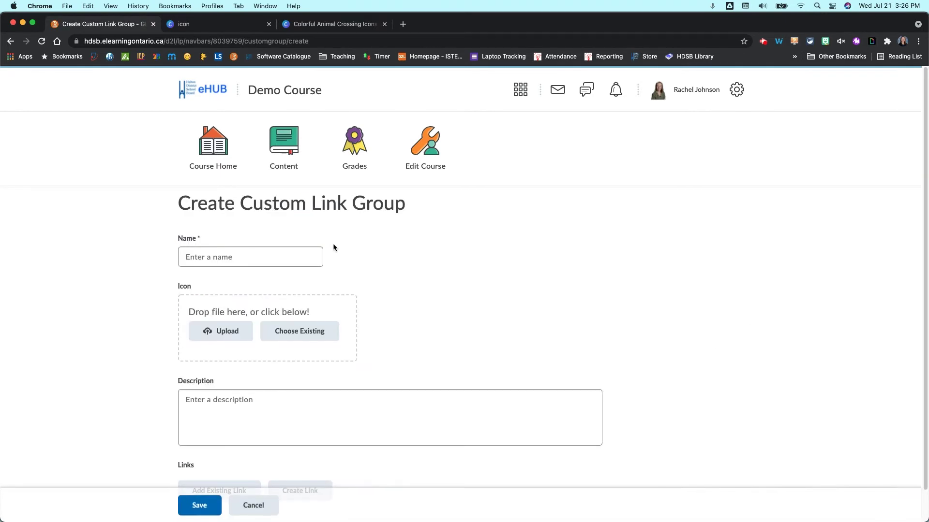
pyautogui.click(265, 259)
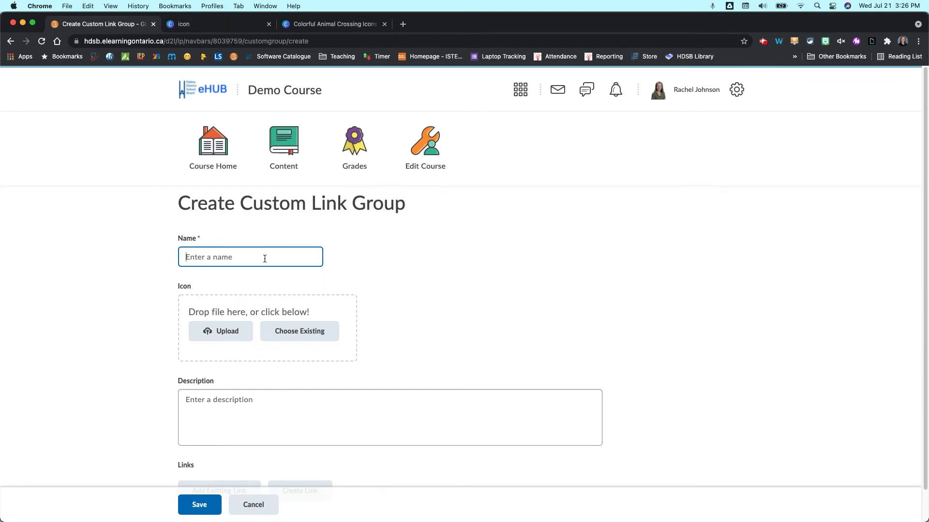
pyautogui.write('ABC Resources')
pyautogui.click(141, 296)
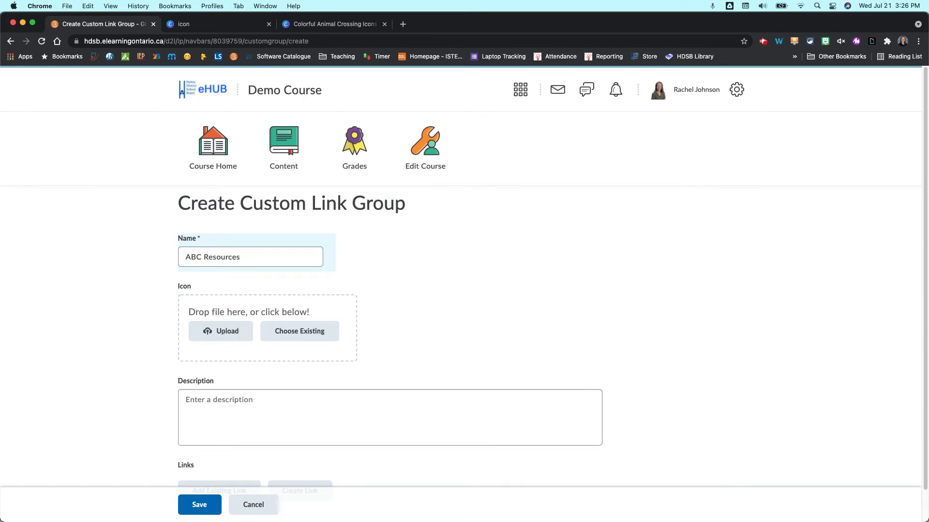
pyautogui.moveTo(3, 215); pyautogui.dragTo(239, 317)
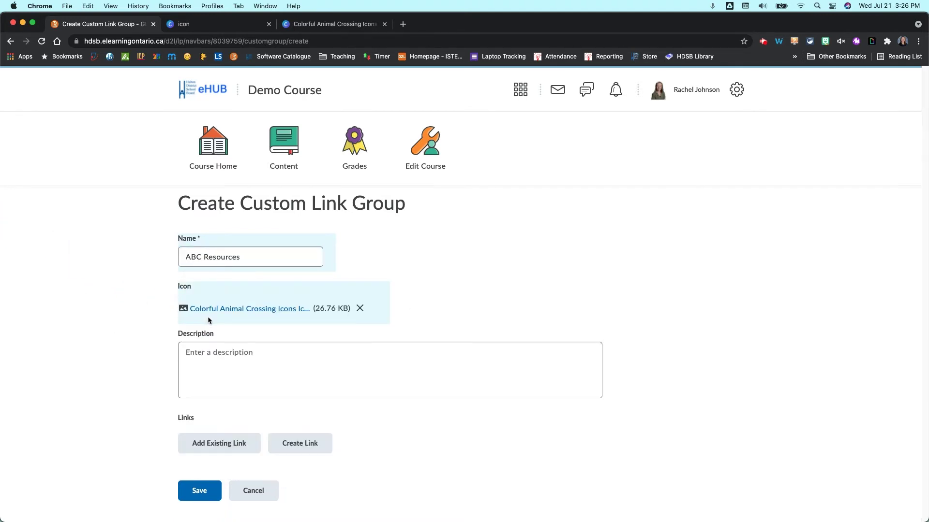
pyautogui.click(264, 356)
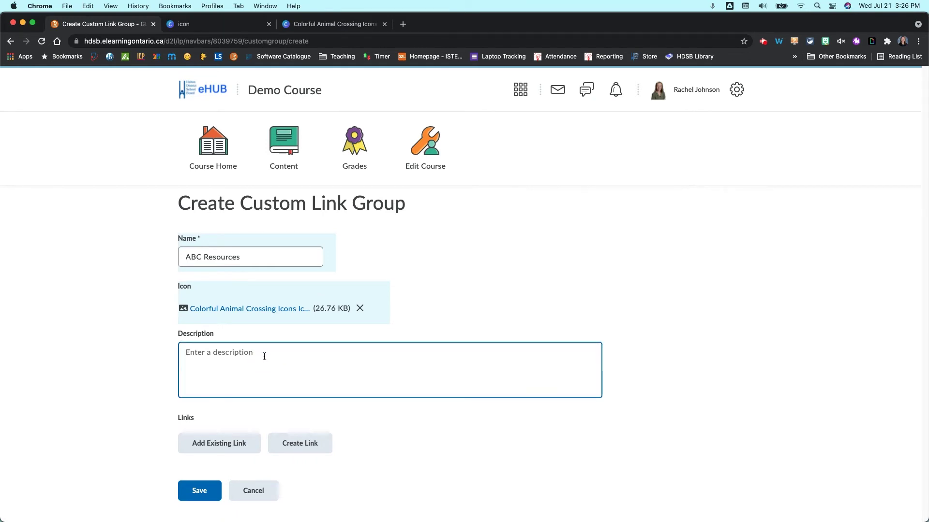
pyautogui.write('Custom resources for our class')
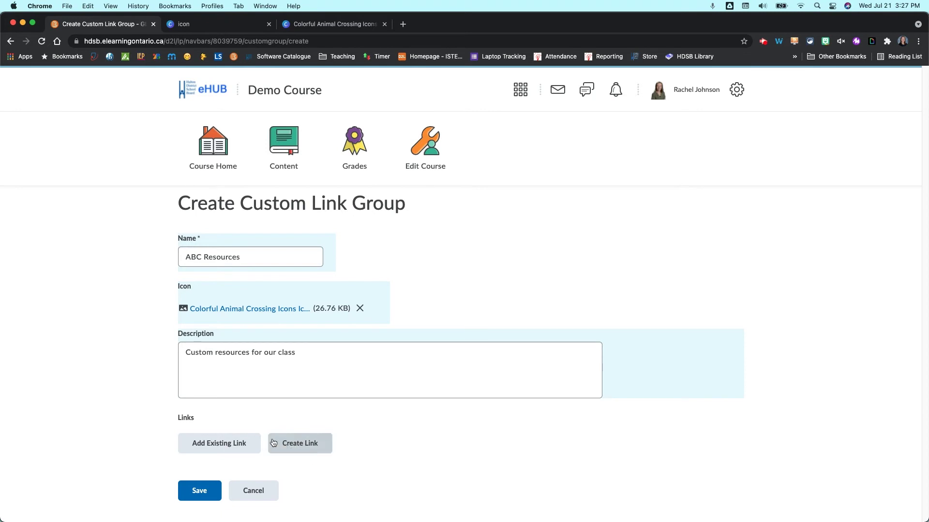
# Add the existing Attendance, Awards, Blog and Calendar links to the ABC Resources group
pyautogui.click(223, 443)
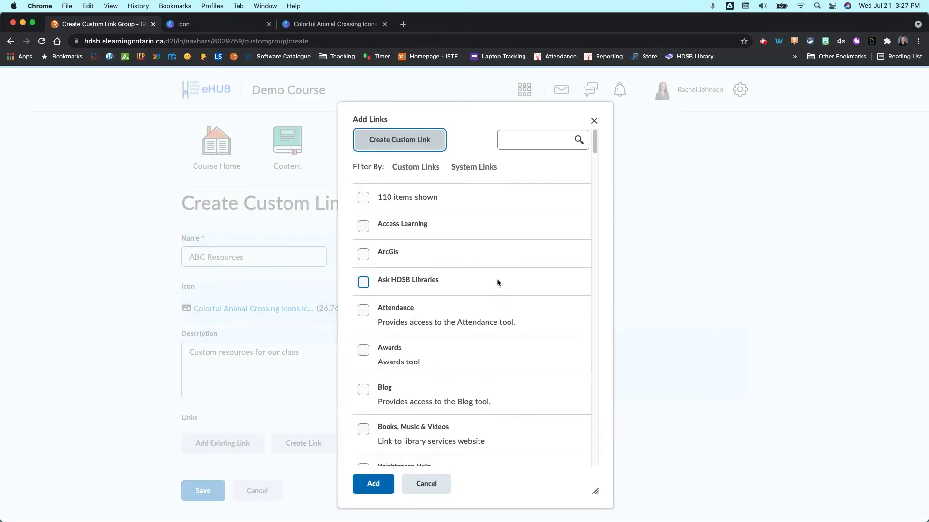
pyautogui.click(365, 312)
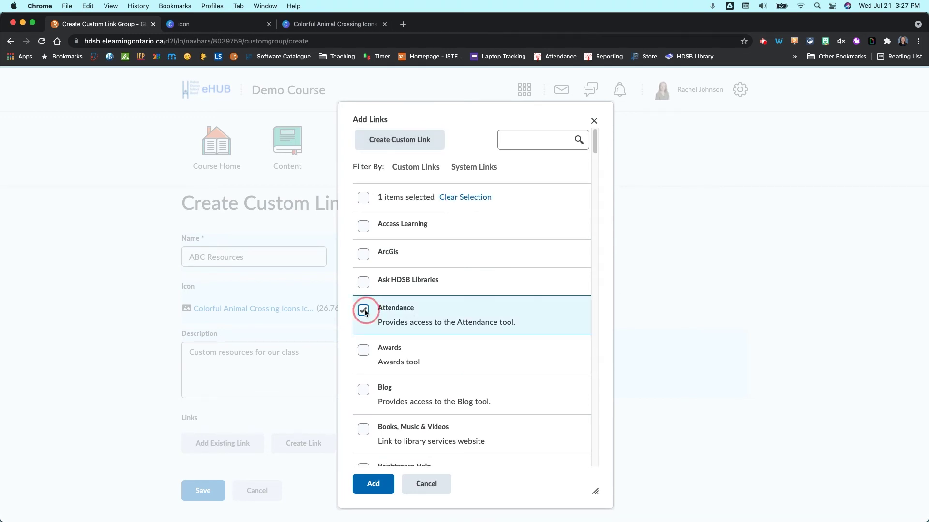
pyautogui.click(364, 350)
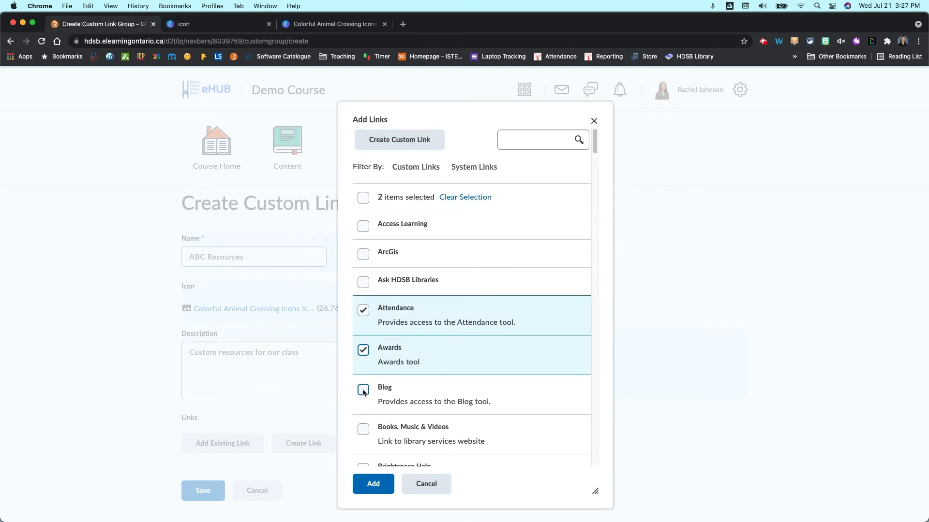
pyautogui.click(364, 389)
pyautogui.scroll(-3, 406, 397)
pyautogui.scroll(-1, 406, 396)
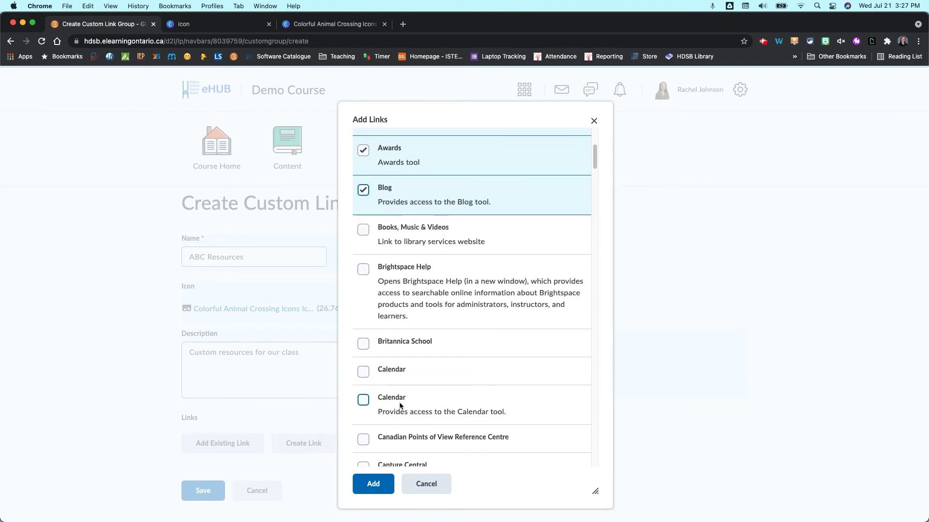
pyautogui.click(363, 399)
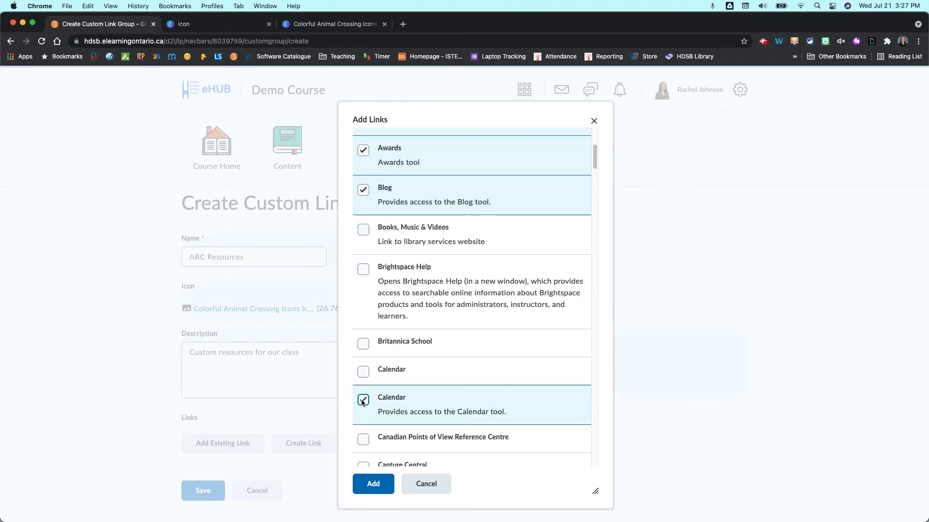
pyautogui.click(375, 489)
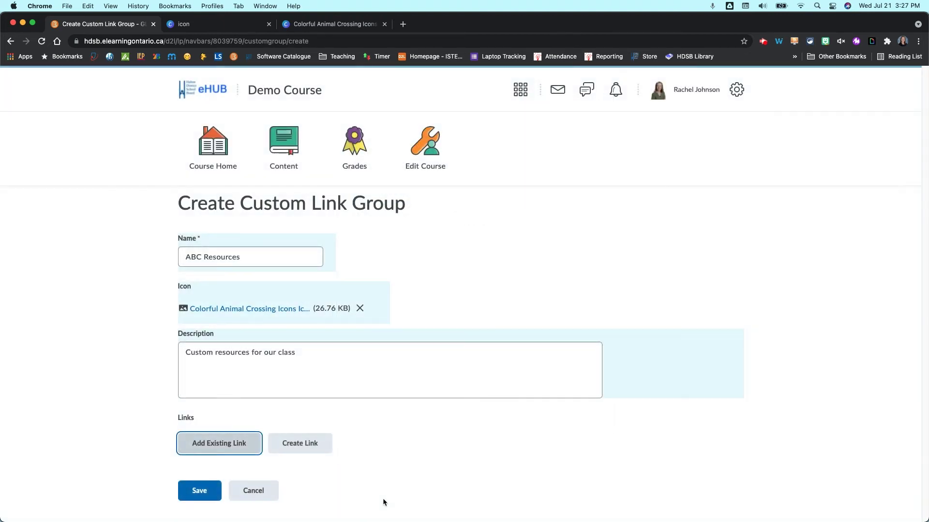
# Reorder the group's links to Calendar, Blog, Awards, Attendance and save ABC Resources
pyautogui.scroll(-3, 291, 402)
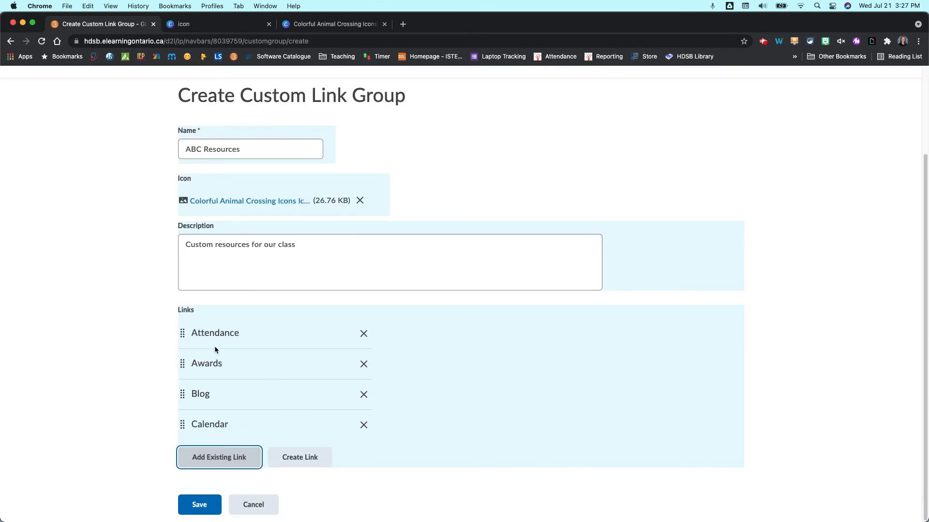
pyautogui.moveTo(183, 425); pyautogui.dragTo(181, 329)
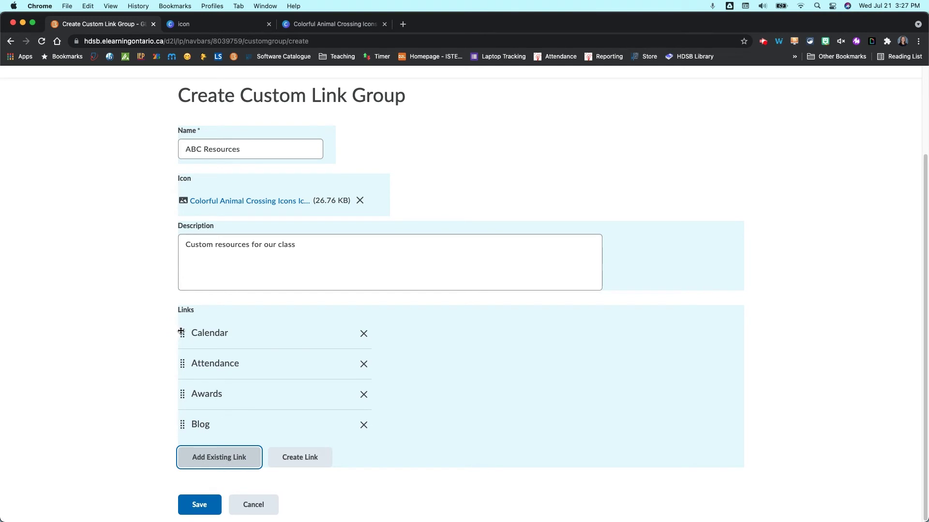
pyautogui.moveTo(183, 426); pyautogui.dragTo(182, 348)
pyautogui.moveTo(185, 426); pyautogui.dragTo(170, 366)
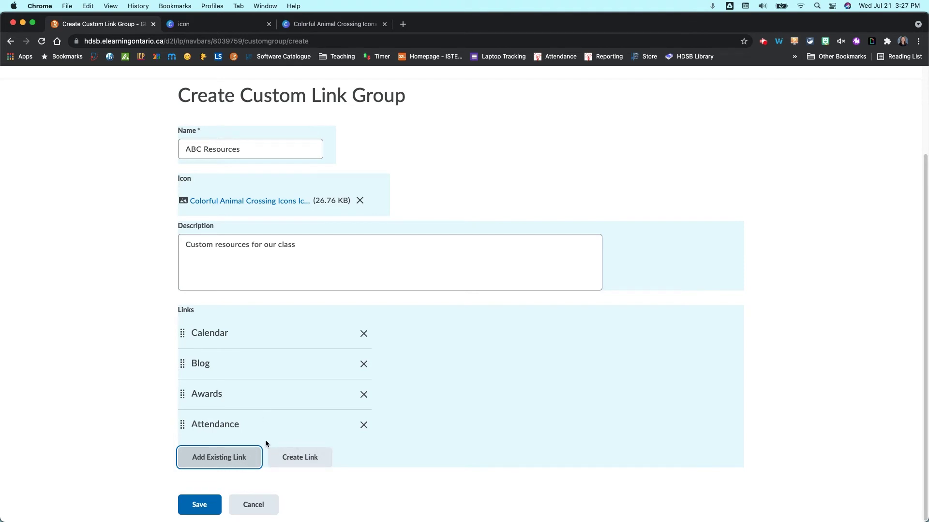
pyautogui.click(208, 506)
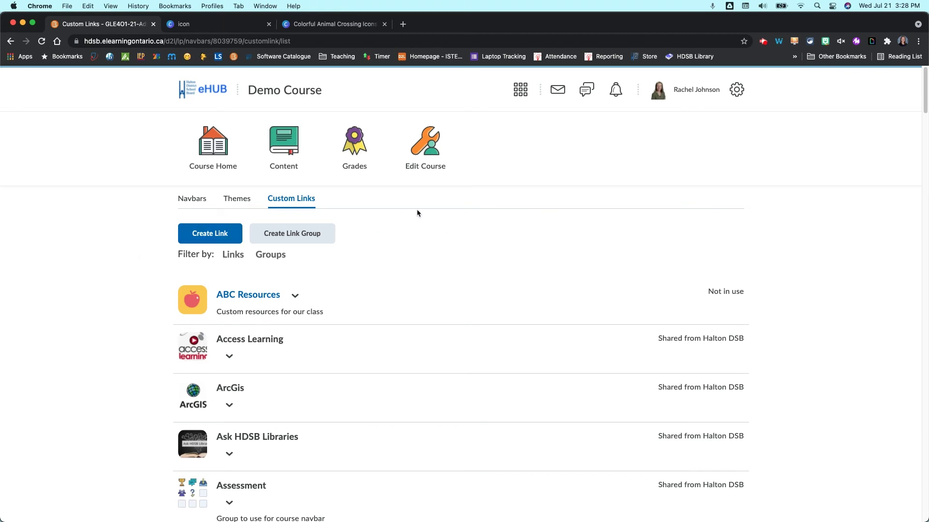
# Go back to the navbars list and open Demo NavBar for editing
pyautogui.click(192, 205)
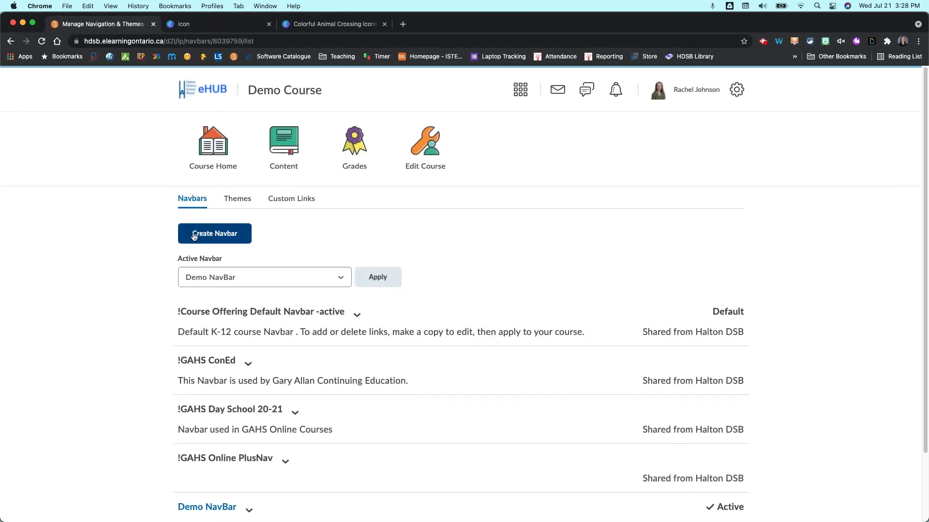
pyautogui.scroll(-3, 326, 308)
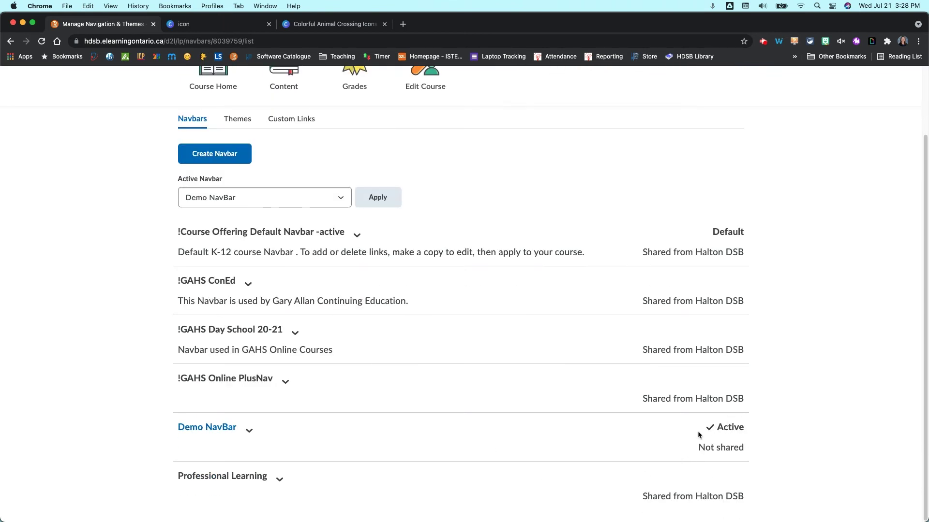
pyautogui.click(214, 434)
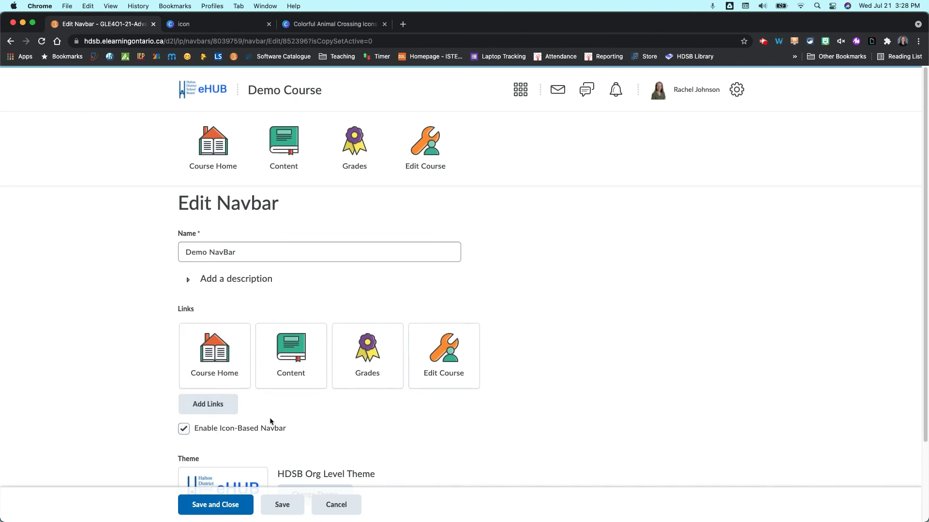
# Add the Google custom link to Demo NavBar, filtering the list by Custom Links
pyautogui.click(220, 406)
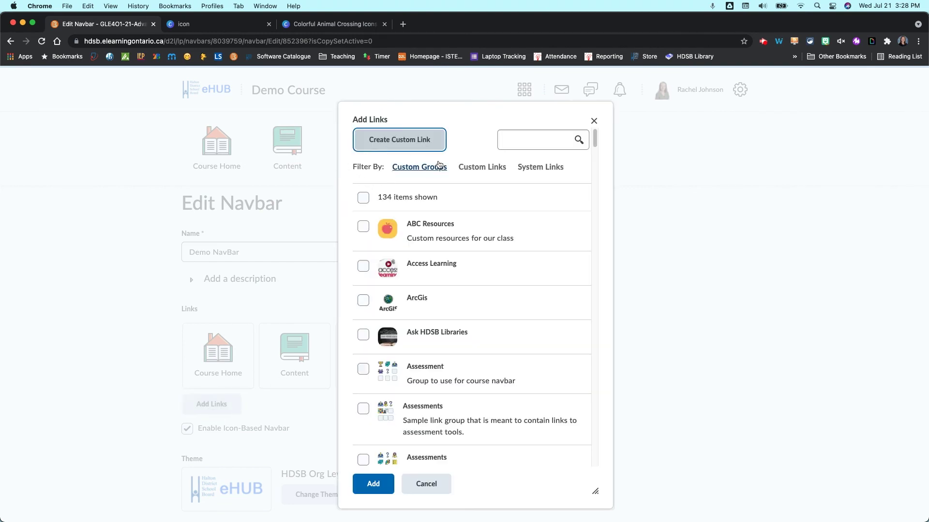
pyautogui.click(492, 169)
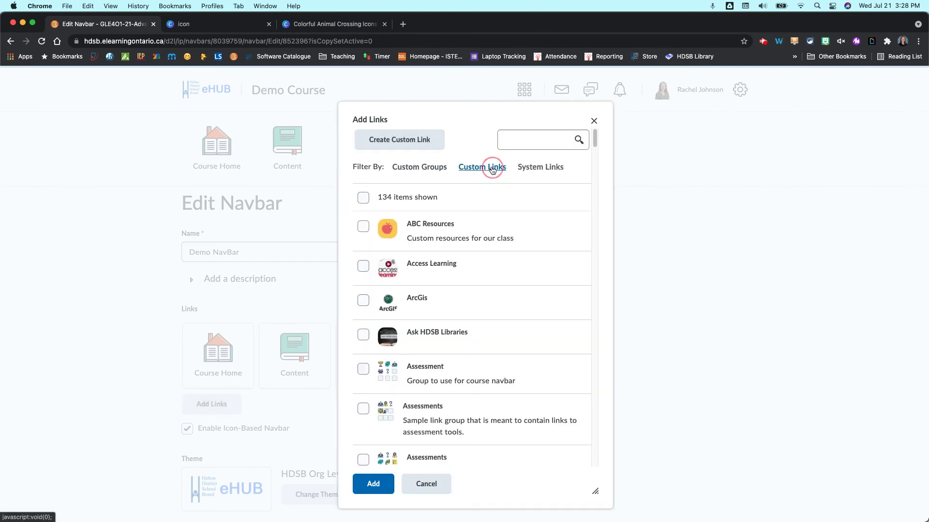
pyautogui.scroll(-1, 458, 257)
pyautogui.scroll(-10, 457, 299)
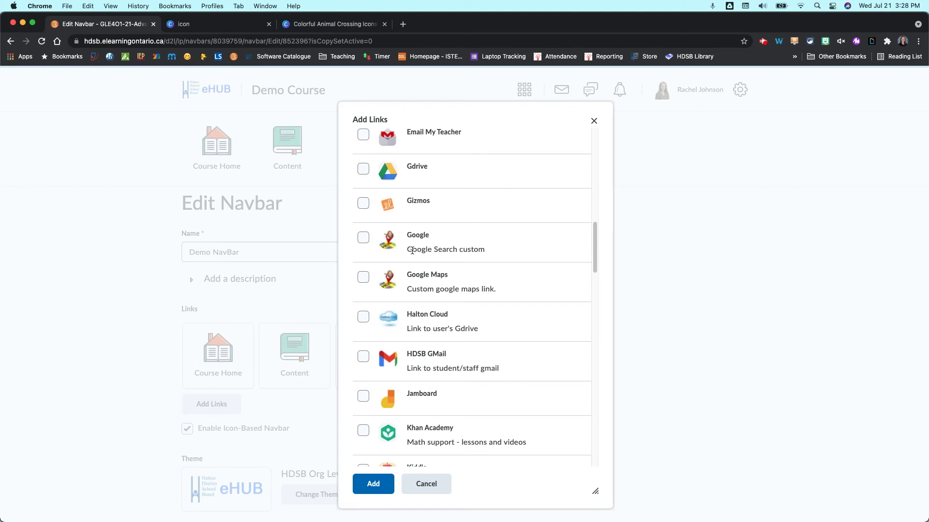
pyautogui.moveTo(401, 252); pyautogui.dragTo(498, 254)
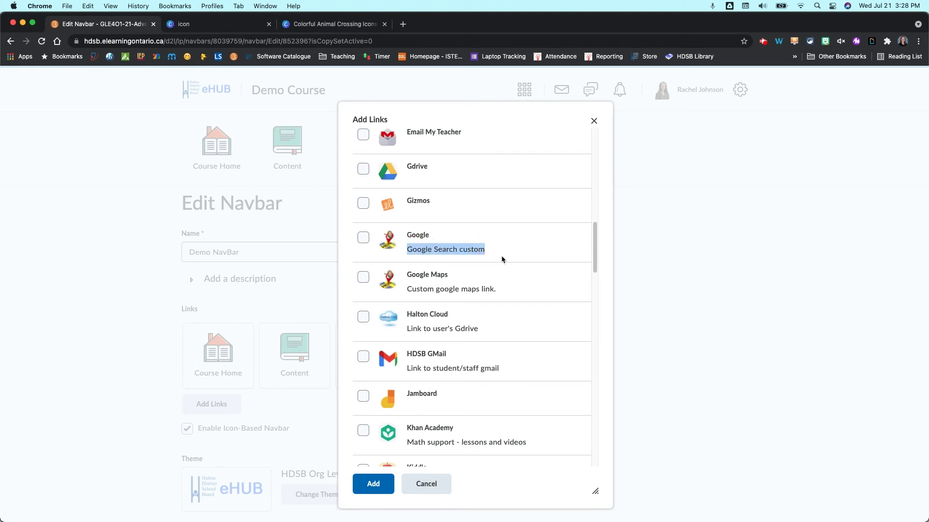
pyautogui.click(362, 237)
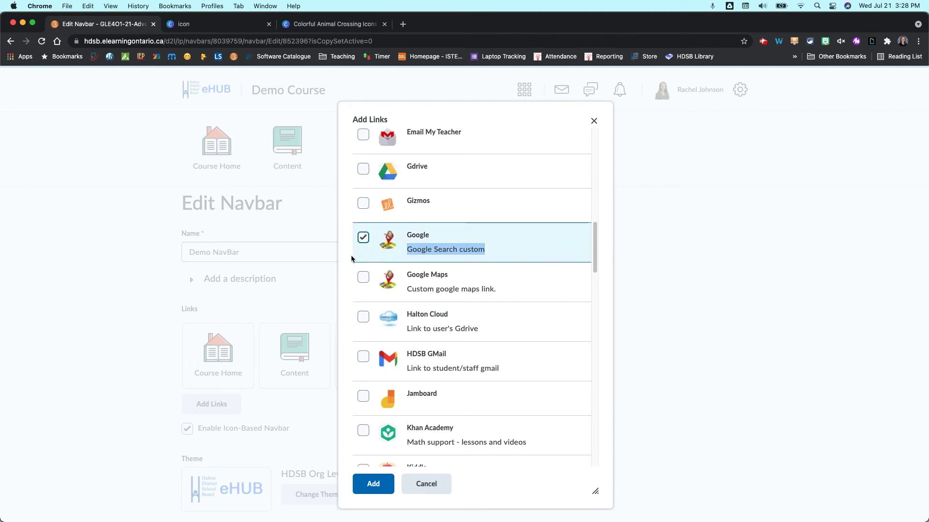
pyautogui.click(369, 486)
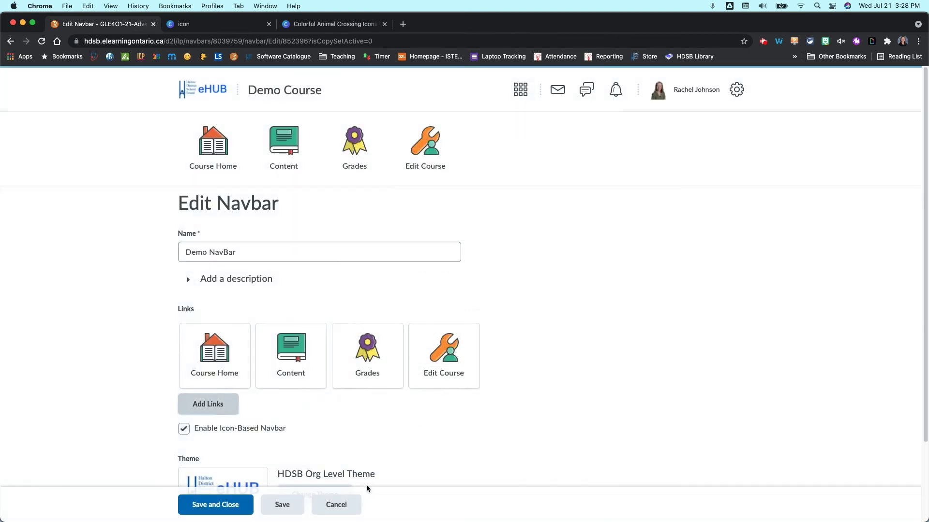
# Add the ABC Resources group, placing it after Content and Google before Edit Course
pyautogui.click(207, 404)
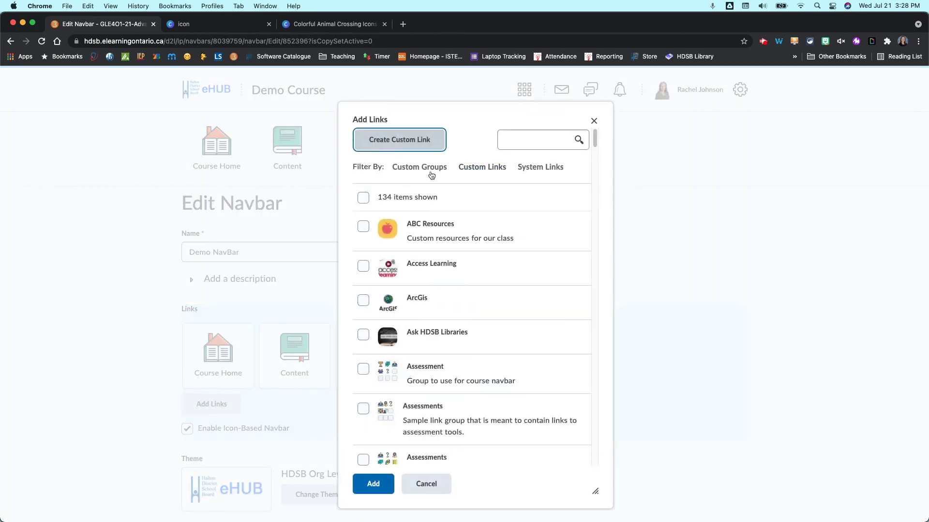
pyautogui.click(414, 167)
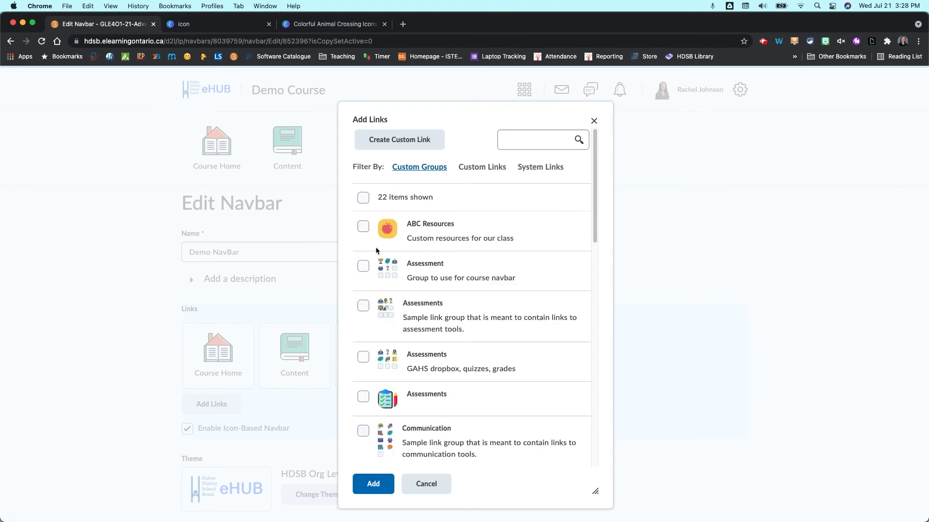
pyautogui.click(364, 227)
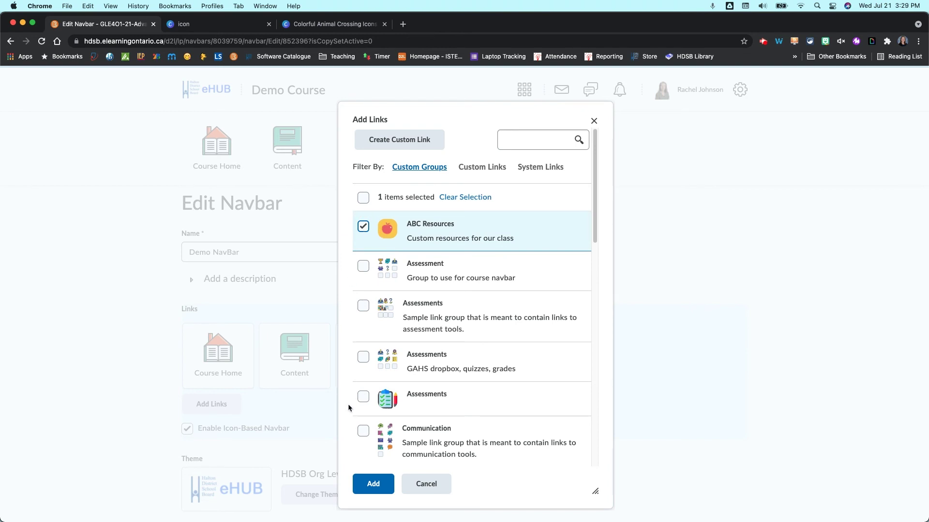
pyautogui.click(377, 483)
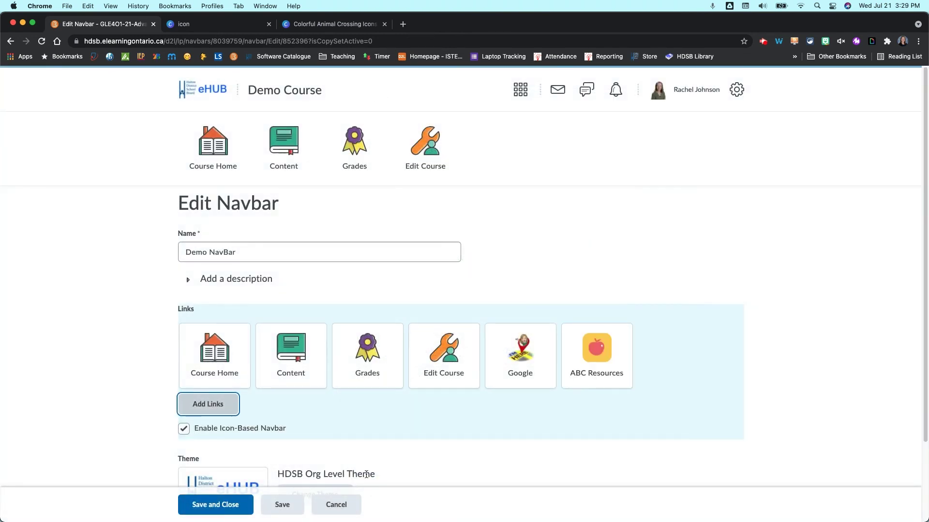
pyautogui.moveTo(491, 360); pyautogui.dragTo(436, 356)
pyautogui.moveTo(596, 355); pyautogui.dragTo(329, 362)
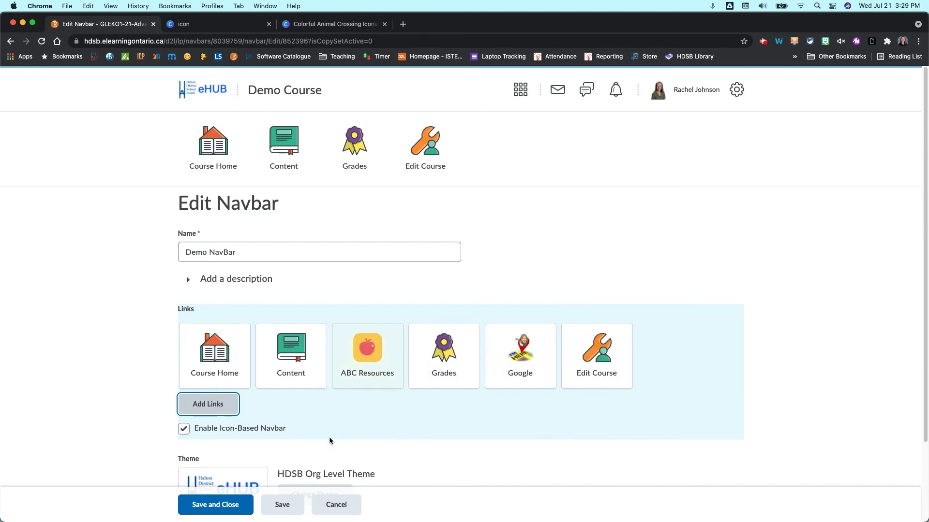
pyautogui.scroll(-3, 333, 479)
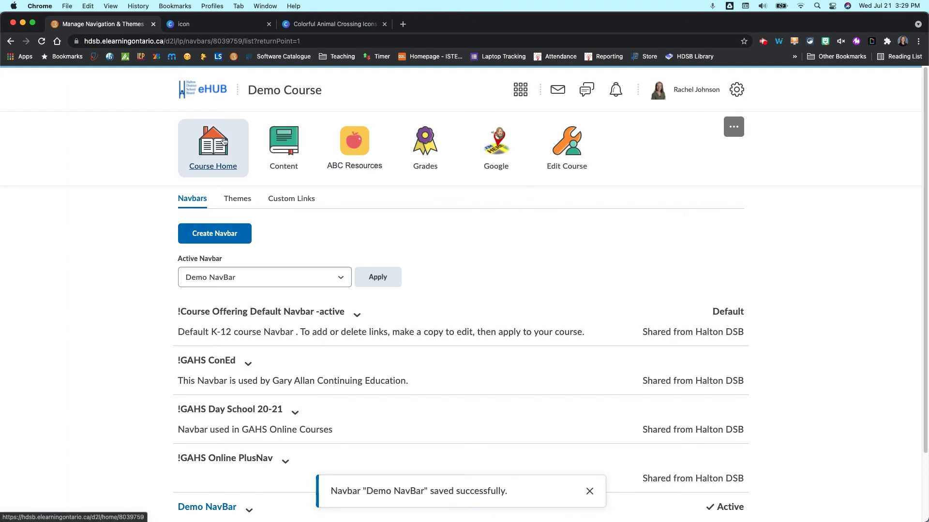
# Preview the ABC Resources group popup on the navbar, then return to the navigation management page
pyautogui.click(354, 140)
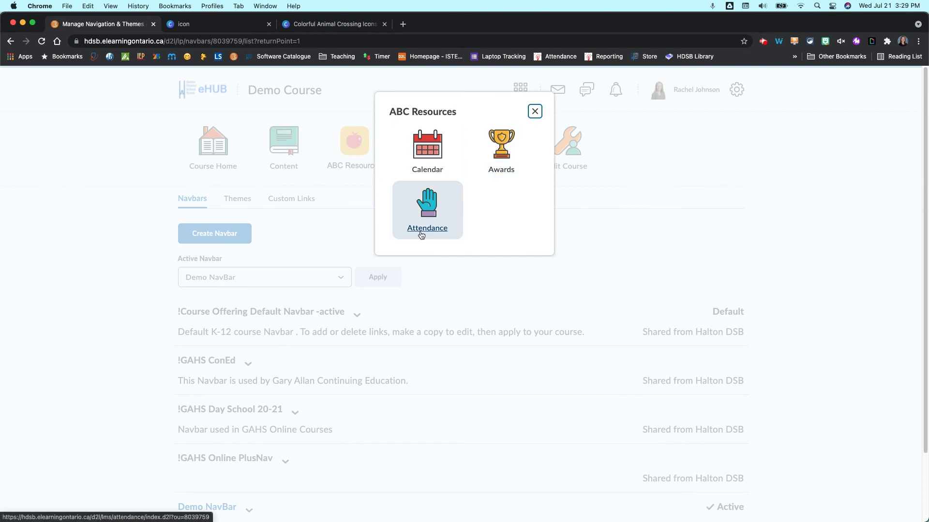
pyautogui.click(534, 111)
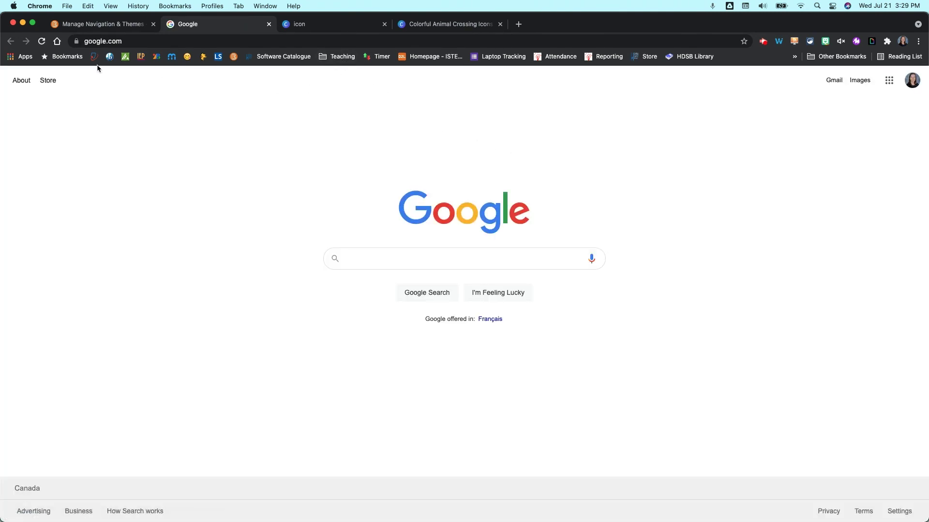
pyautogui.click(125, 26)
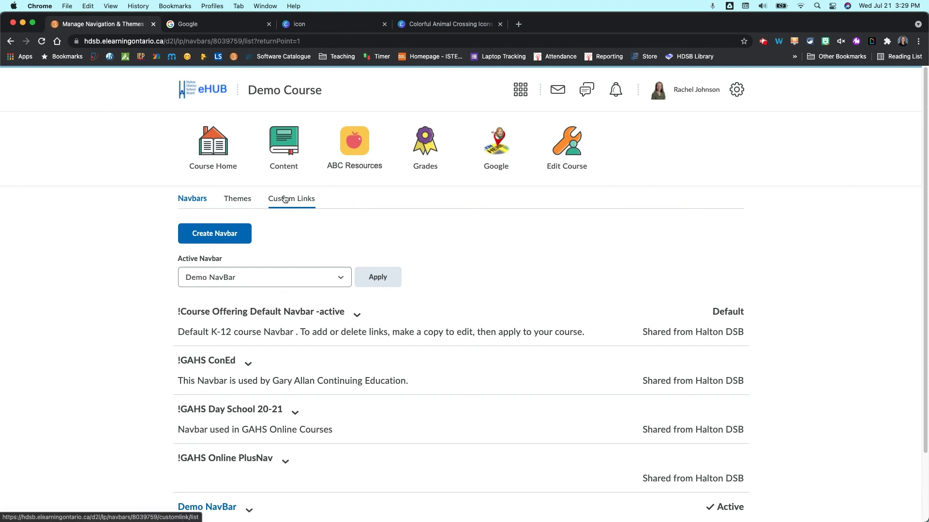
# From Custom Links, open the ABC Resources group, check its Calendar, Blog, Awards and Attendance links, and cancel
pyautogui.click(284, 203)
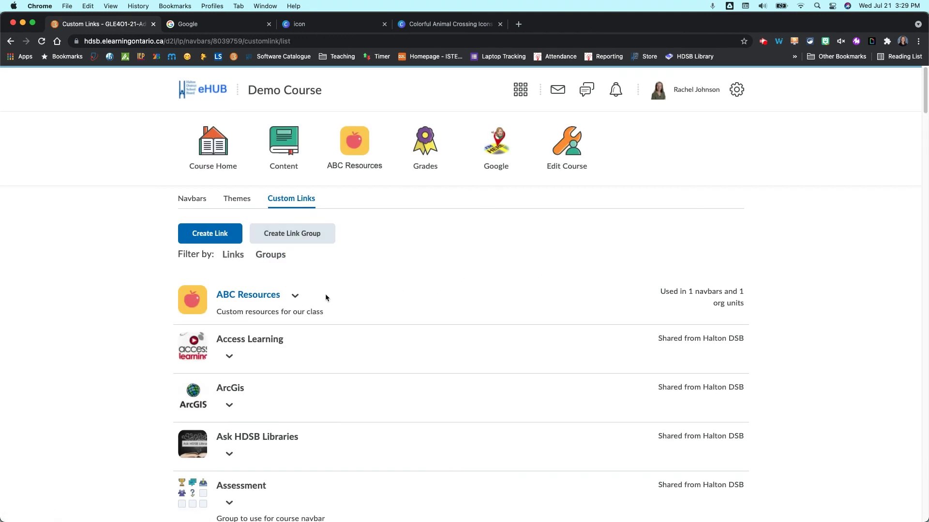
pyautogui.click(296, 296)
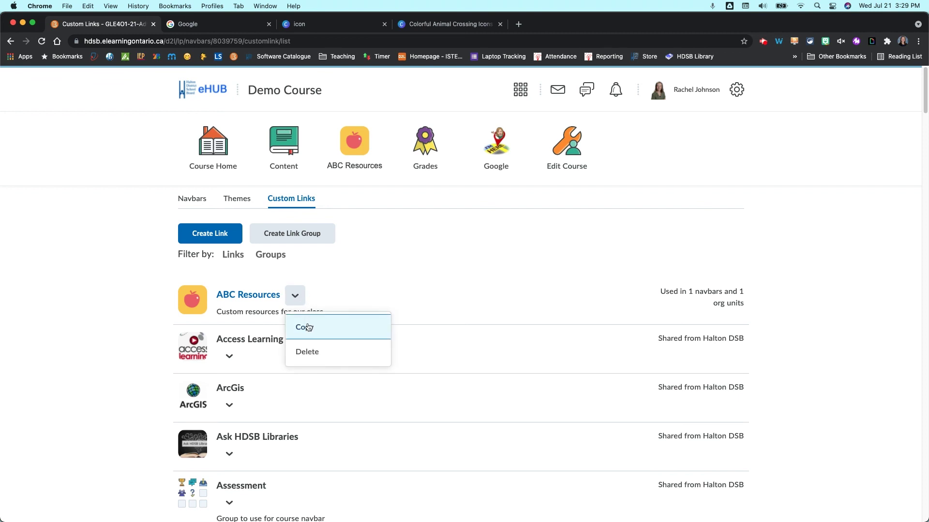
pyautogui.click(253, 295)
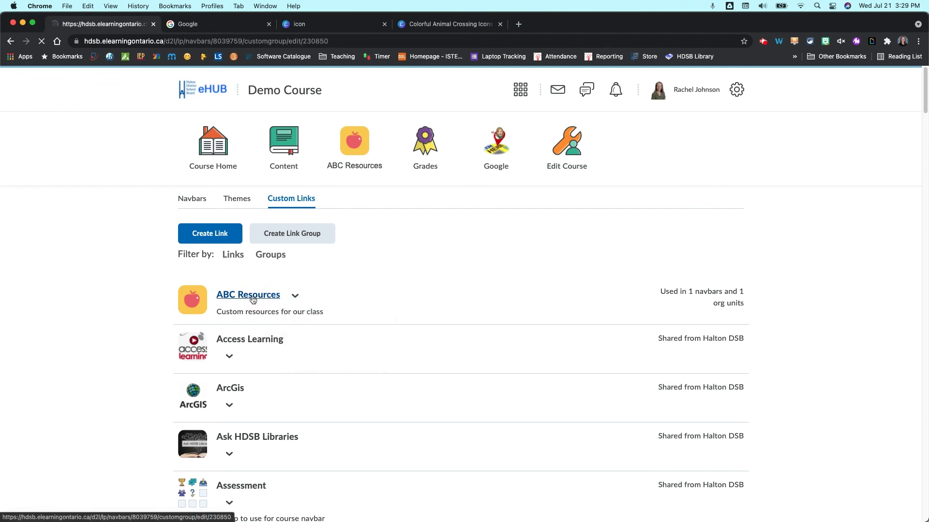
pyautogui.scroll(-5, 444, 316)
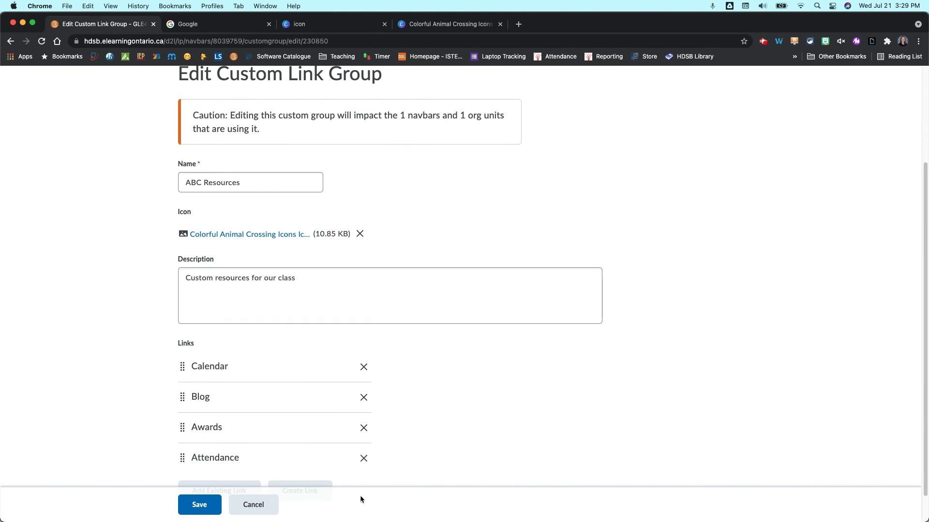
pyautogui.click(249, 506)
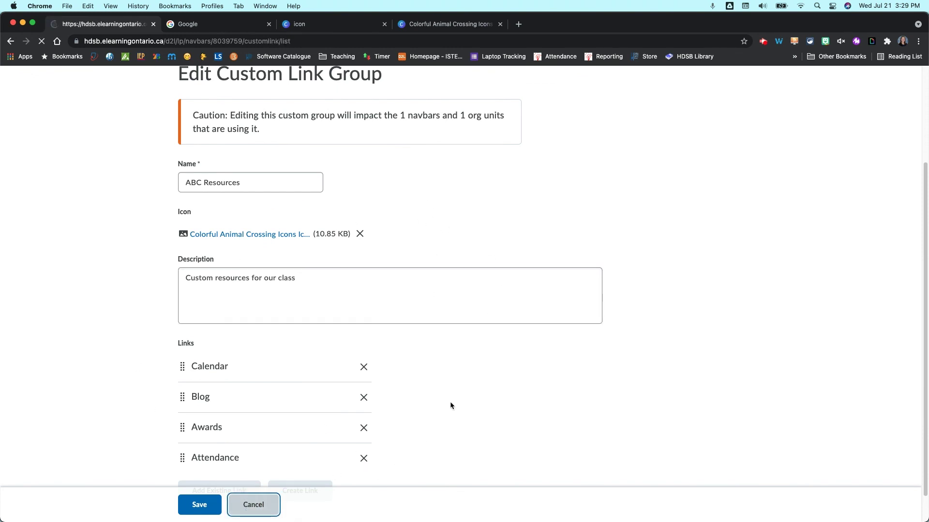
pyautogui.scroll(-10, 419, 344)
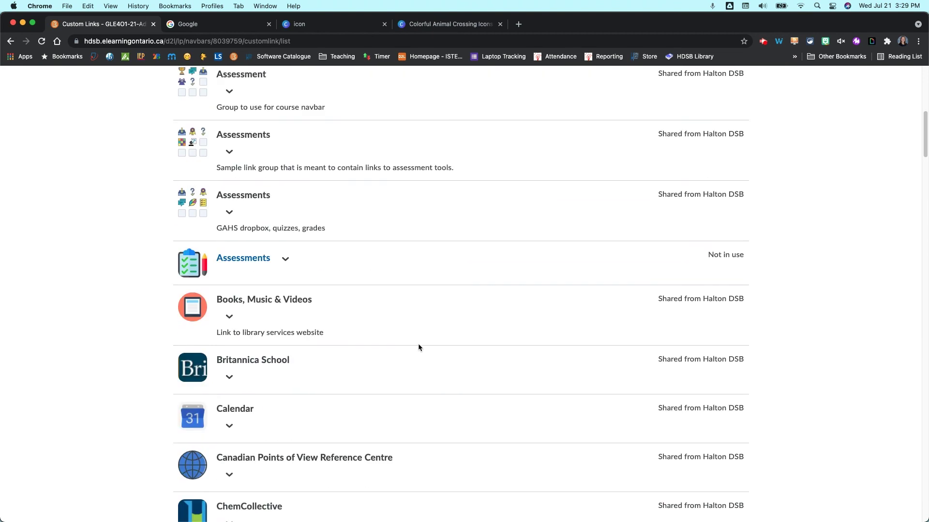
pyautogui.scroll(-10, 418, 345)
pyautogui.scroll(-12, 417, 348)
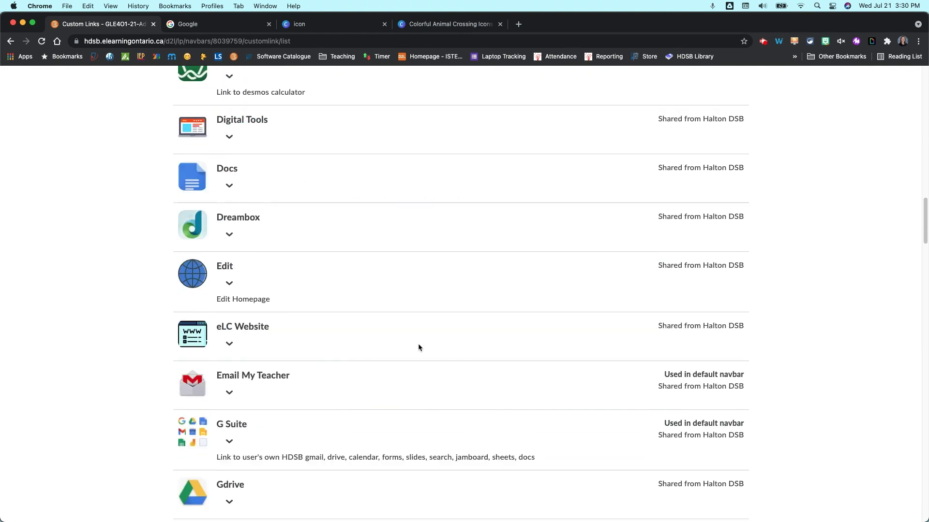
pyautogui.click(232, 263)
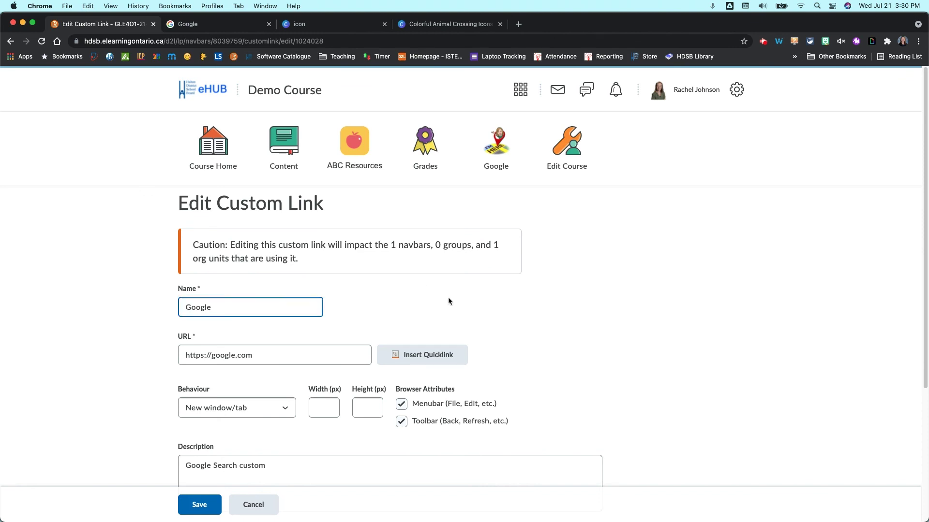
pyautogui.scroll(-5, 447, 328)
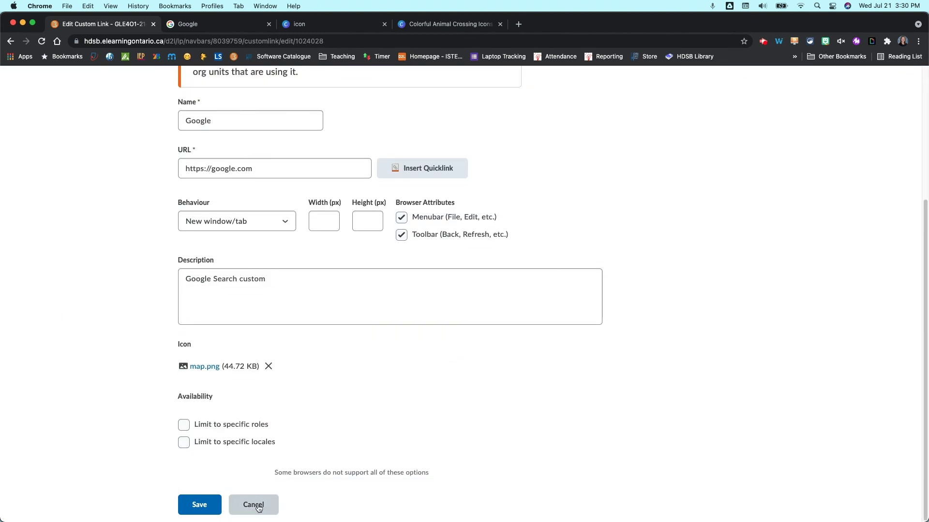
pyautogui.click(252, 505)
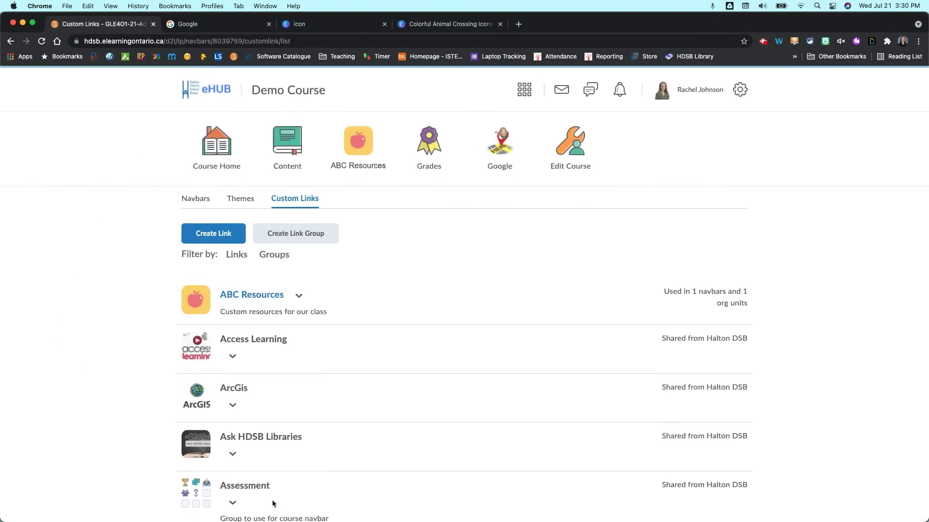